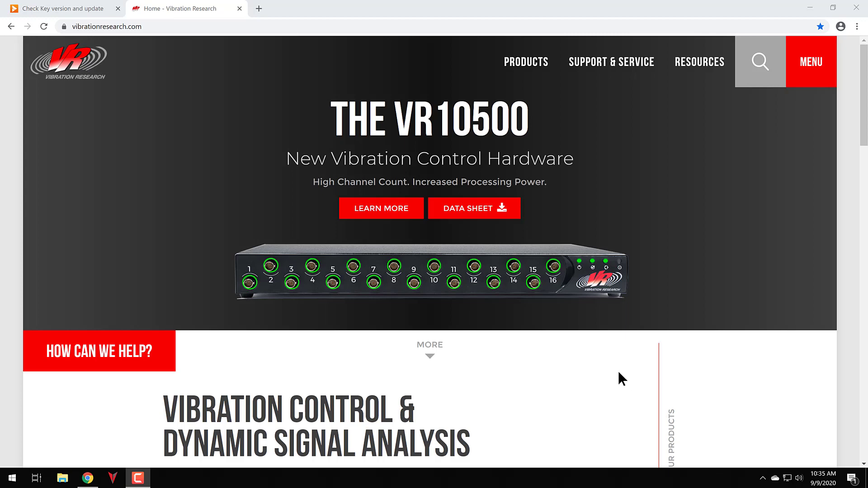
Find the software updates under Support & Service on the Vibration Research site and open the latest VibrationVIEW software page
{"action": "left_click", "coordinate": [689, 65]}
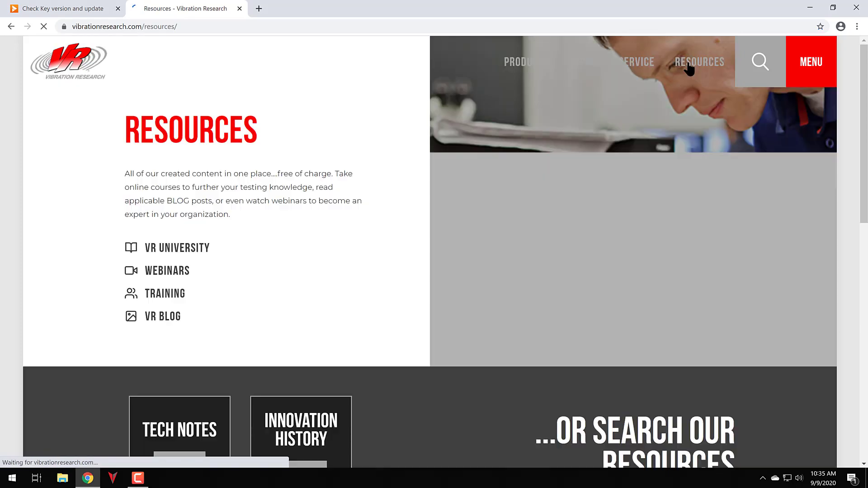
{"action": "left_click", "coordinate": [601, 64]}
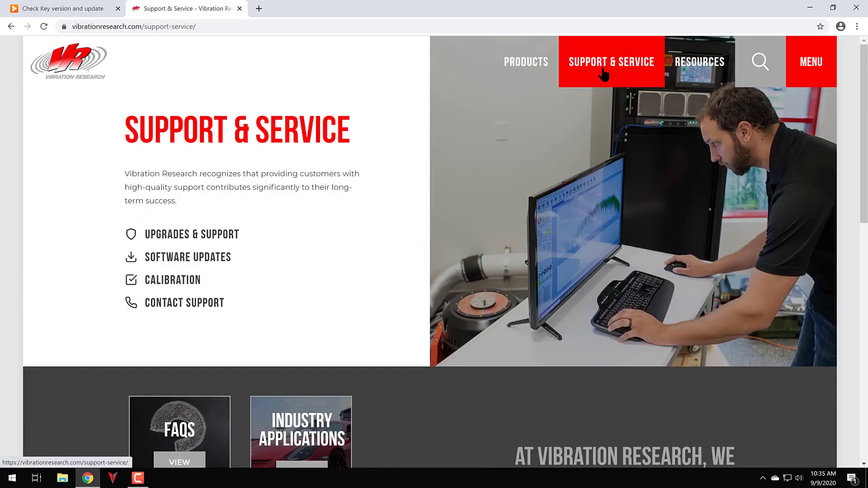
{"action": "left_click", "coordinate": [199, 262]}
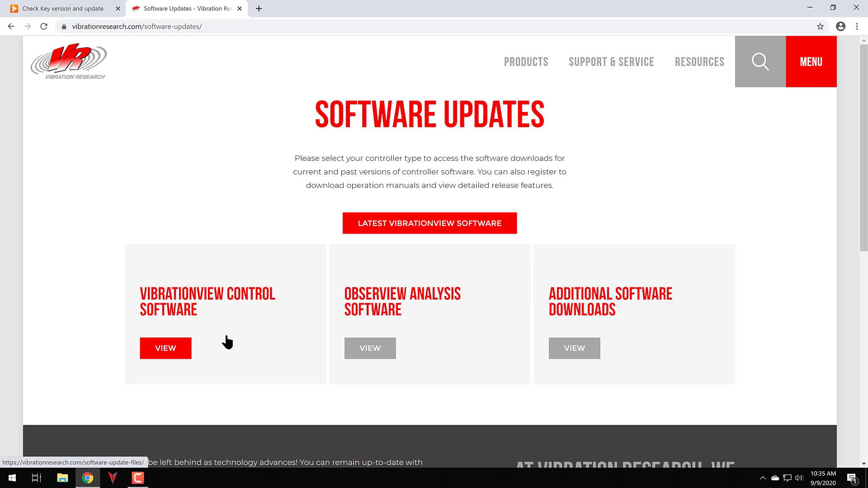
{"action": "left_click", "coordinate": [418, 229]}
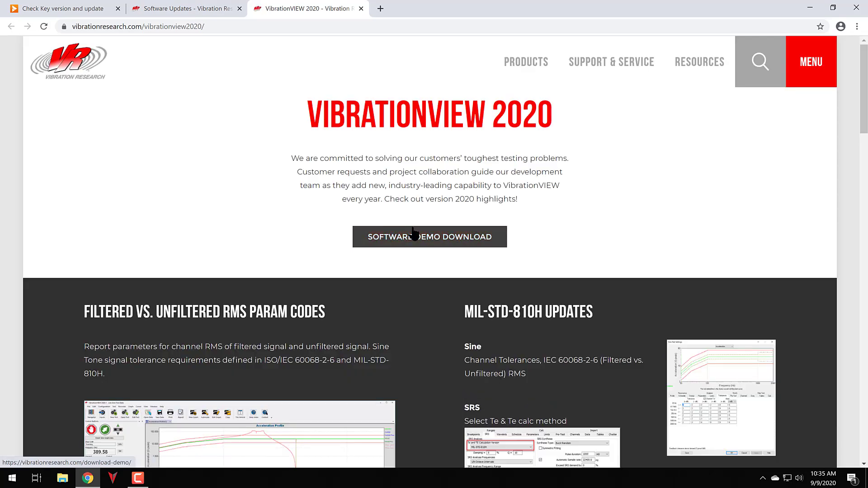
Review the VibrationVIEW 2020 feature highlights, from the RMS and MIL-STD-810H updates down to the section on starting to use the software
{"action": "scroll", "coordinate": [408, 254], "scroll_direction": "down", "scroll_amount": 4}
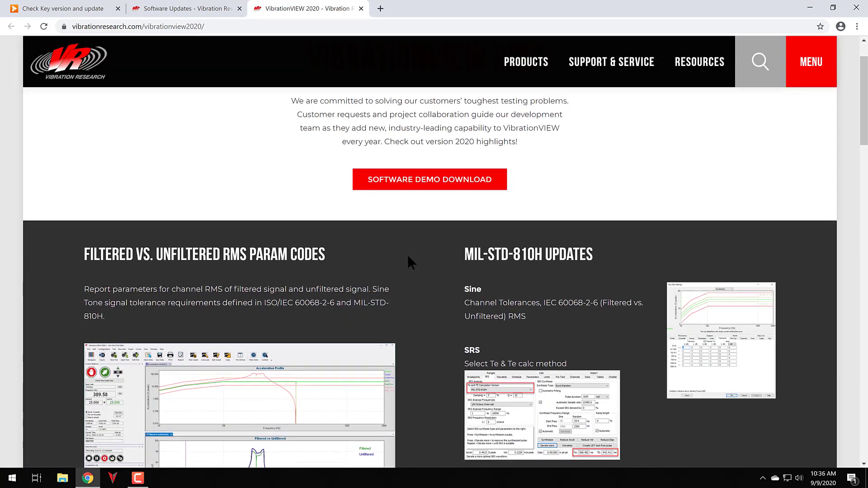
{"action": "scroll", "coordinate": [402, 277], "scroll_direction": "up", "scroll_amount": 4}
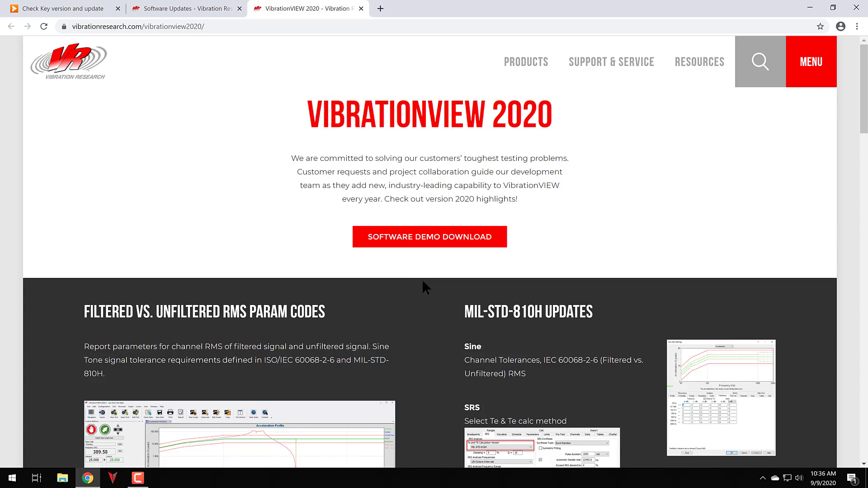
{"action": "scroll", "coordinate": [408, 368], "scroll_direction": "down", "scroll_amount": 3}
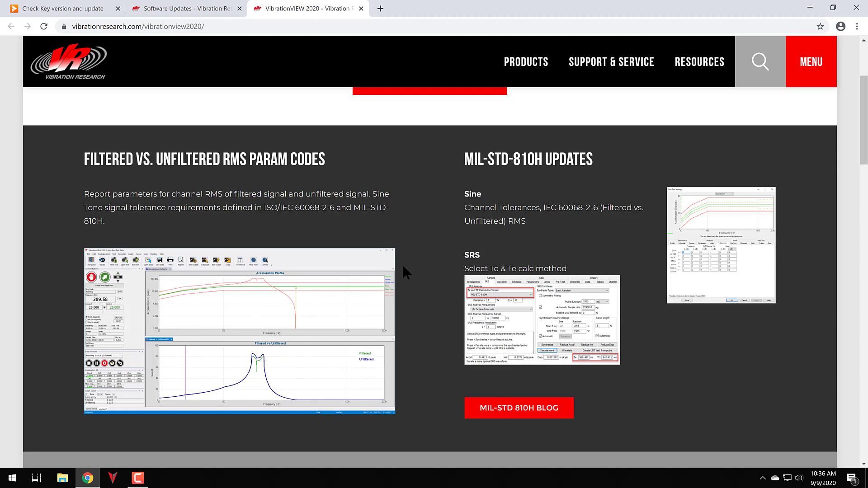
{"action": "scroll", "coordinate": [429, 270], "scroll_direction": "down", "scroll_amount": 5}
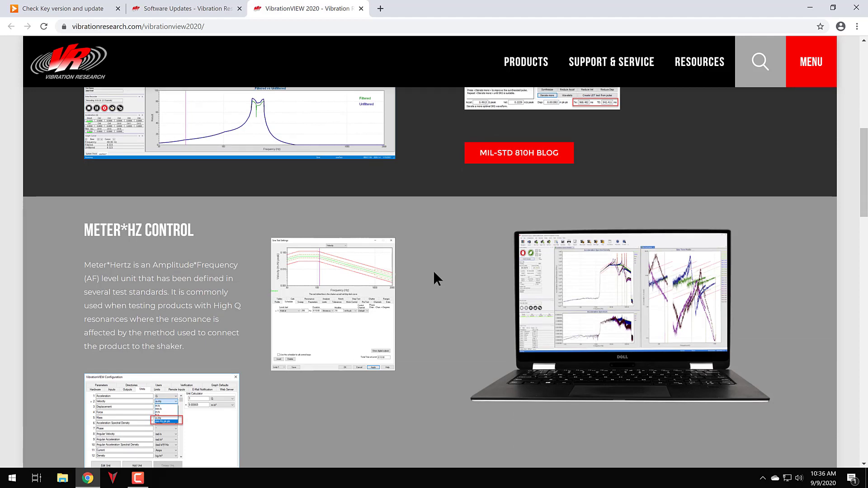
{"action": "scroll", "coordinate": [433, 270], "scroll_direction": "down", "scroll_amount": 3}
{"action": "scroll", "coordinate": [436, 278], "scroll_direction": "up", "scroll_amount": 1}
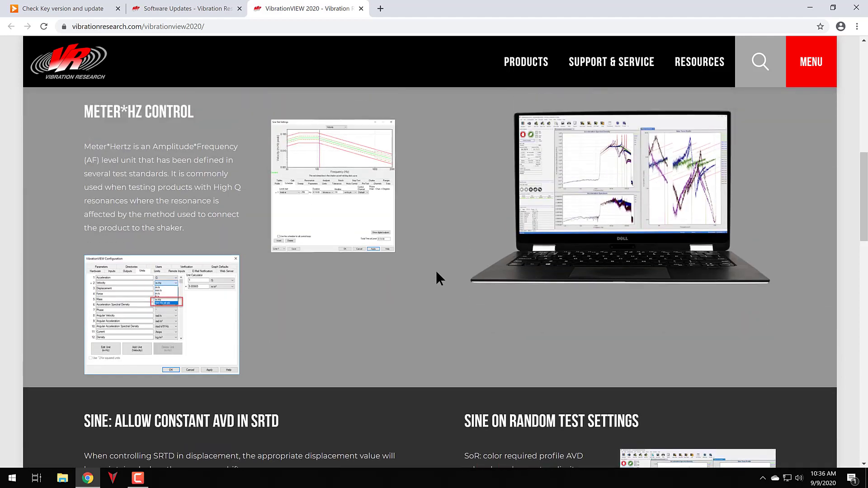
{"action": "scroll", "coordinate": [437, 271], "scroll_direction": "down", "scroll_amount": 6}
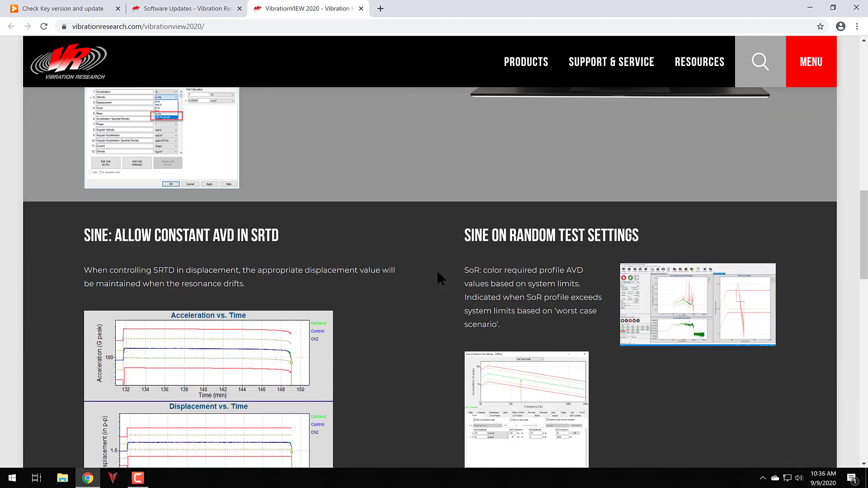
{"action": "scroll", "coordinate": [437, 272], "scroll_direction": "down", "scroll_amount": 3}
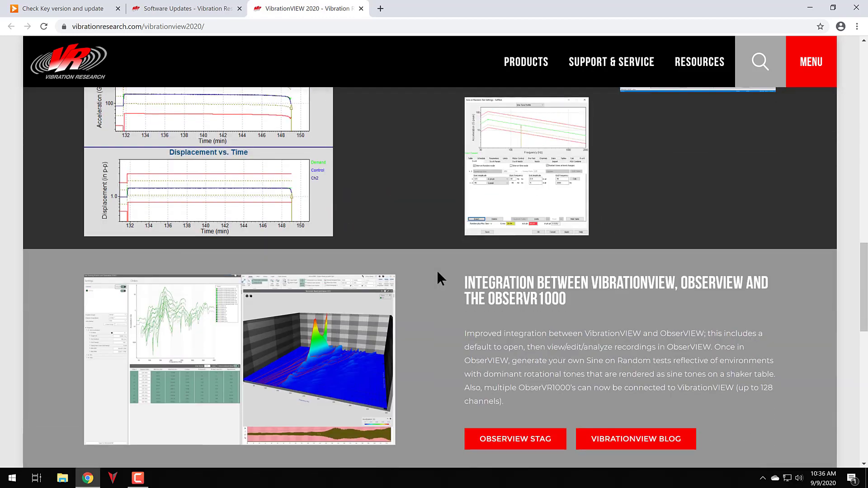
{"action": "scroll", "coordinate": [437, 271], "scroll_direction": "down", "scroll_amount": 6}
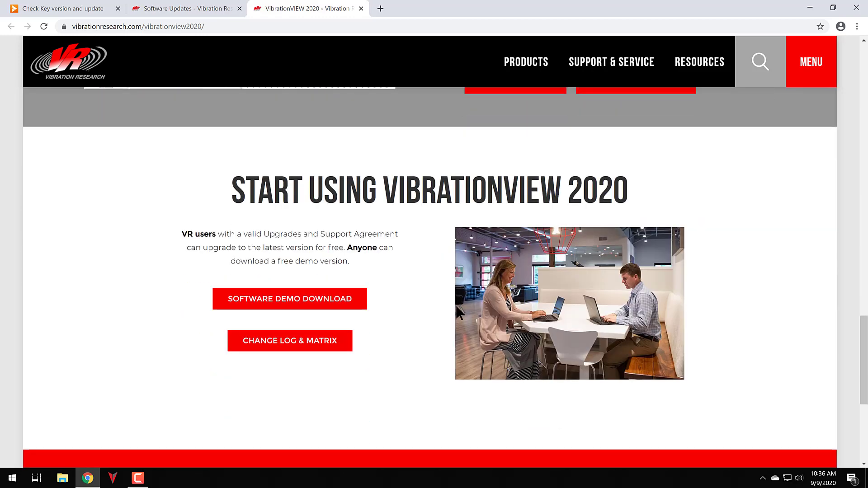
Open the software demo download form and submit it with the company e-mail and privacy policy agreement
{"action": "left_click", "coordinate": [319, 305]}
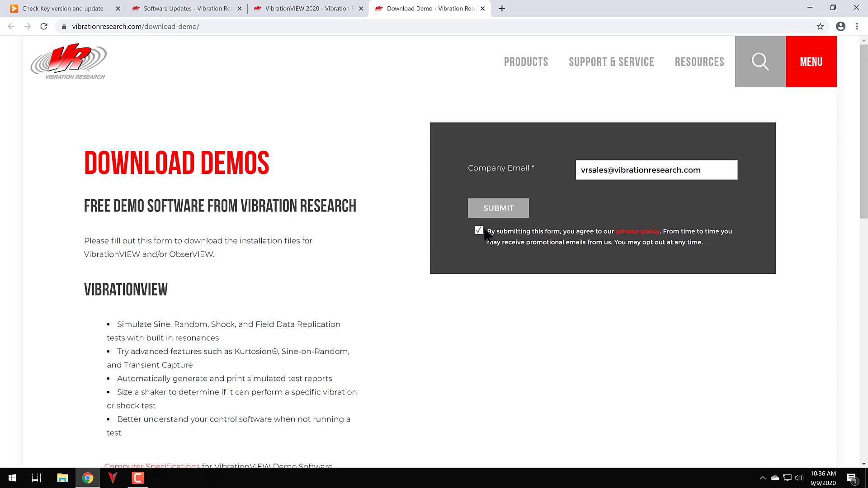
{"action": "left_click", "coordinate": [495, 211]}
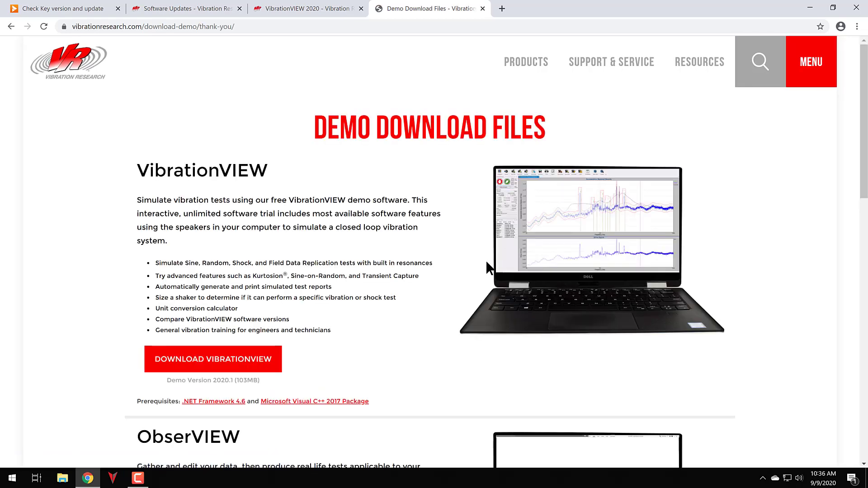
Look over the VibrationVIEW and ObserVIEW demo files and download the VibrationVIEW demo version 2020.1
{"action": "scroll", "coordinate": [443, 280], "scroll_direction": "down", "scroll_amount": 2}
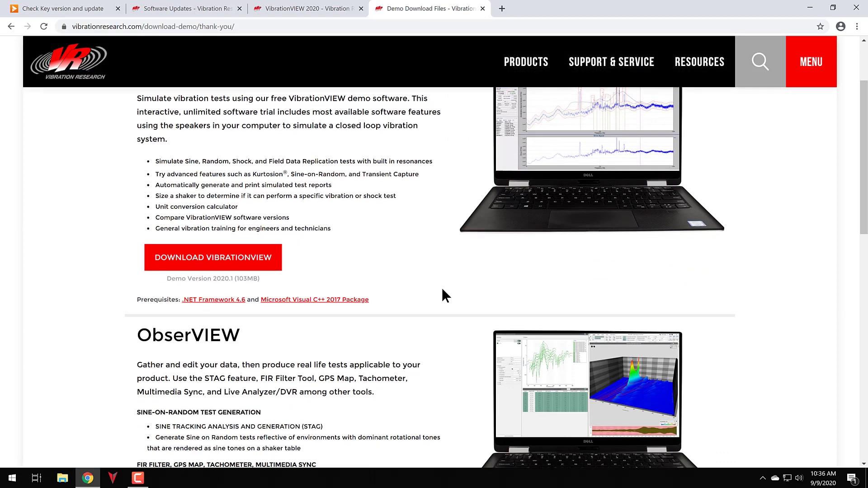
{"action": "scroll", "coordinate": [442, 290], "scroll_direction": "up", "scroll_amount": 2}
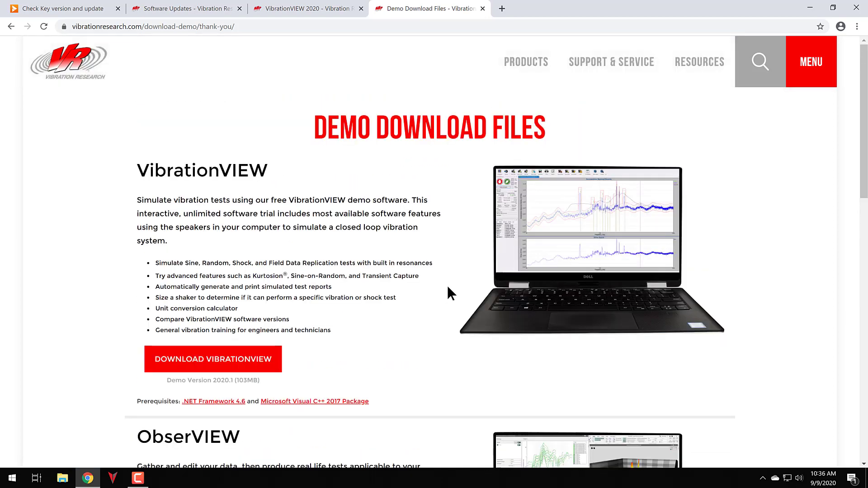
{"action": "scroll", "coordinate": [448, 288], "scroll_direction": "down", "scroll_amount": 6}
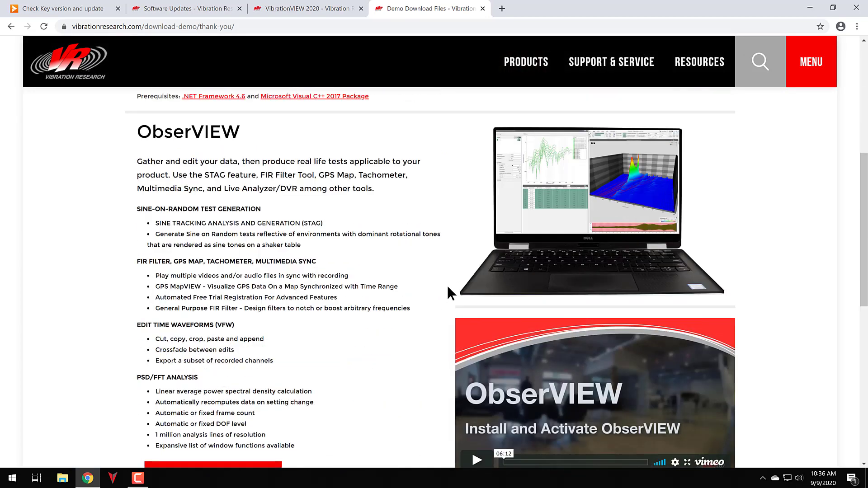
{"action": "scroll", "coordinate": [448, 287], "scroll_direction": "down", "scroll_amount": 1}
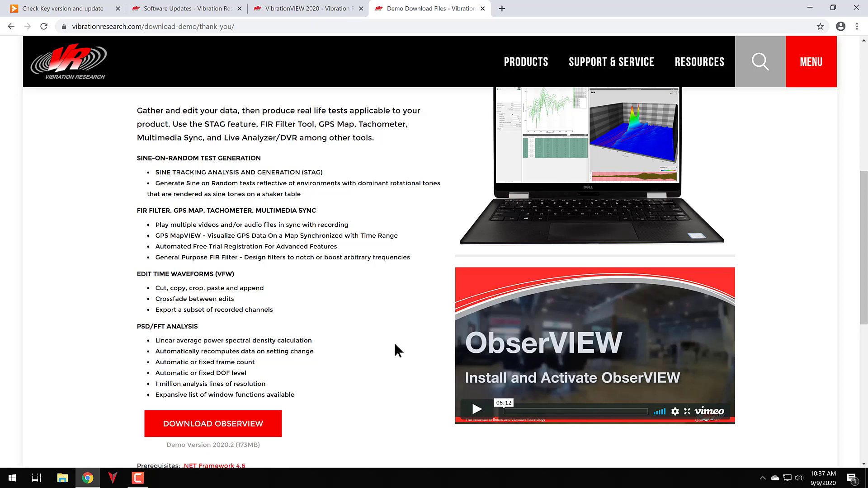
{"action": "scroll", "coordinate": [395, 344], "scroll_direction": "up", "scroll_amount": 1}
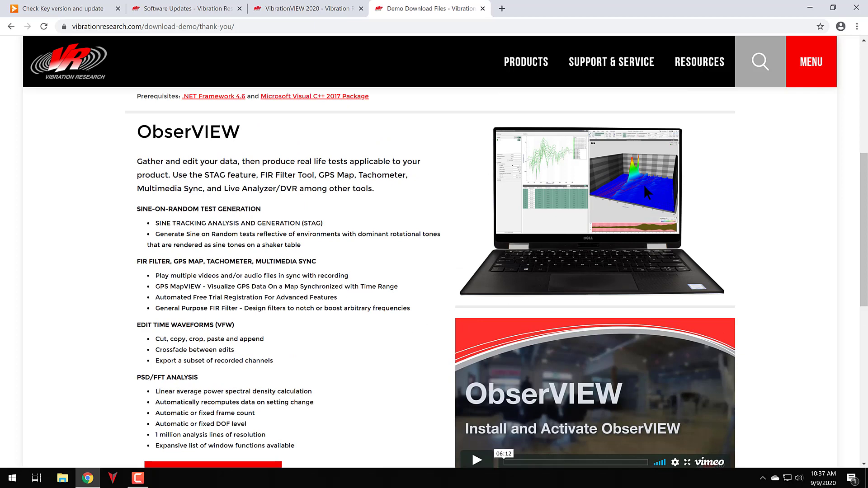
{"action": "scroll", "coordinate": [784, 307], "scroll_direction": "up", "scroll_amount": 6}
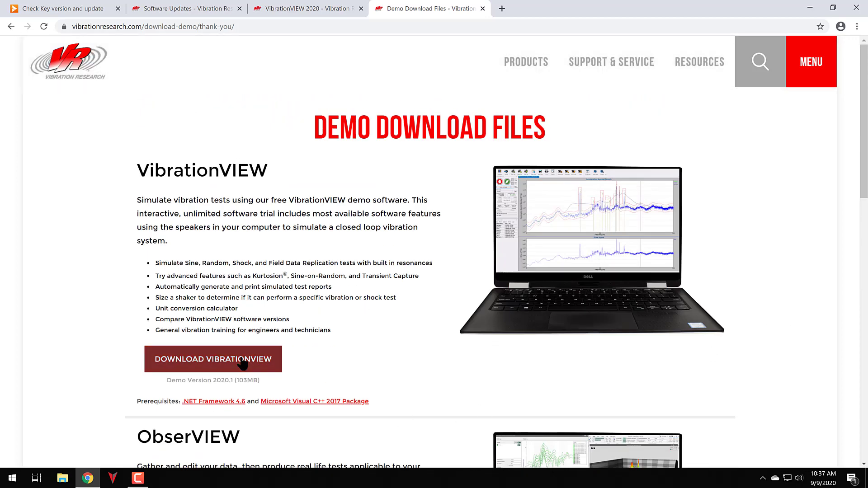
{"action": "left_click", "coordinate": [221, 372]}
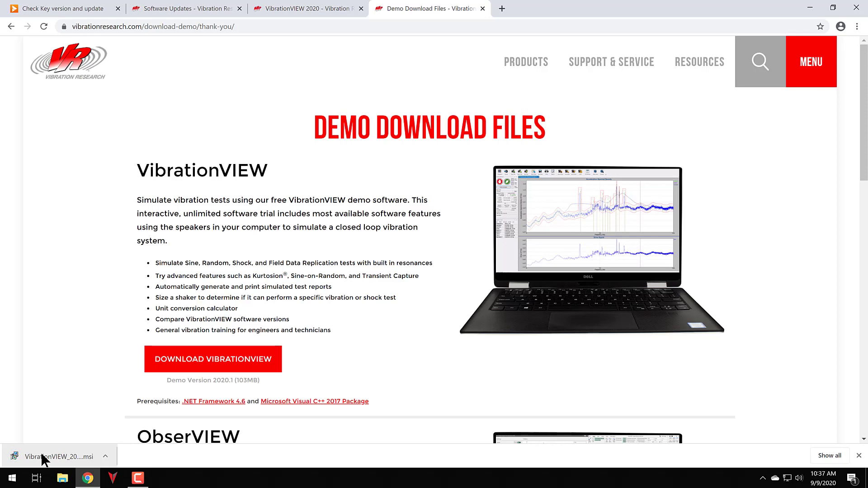
Install VibrationVIEW 2020 from the downloaded installer with the license terms accepted and the default feature and desktop shortcut options, and minimize the browser
{"action": "left_click", "coordinate": [44, 457]}
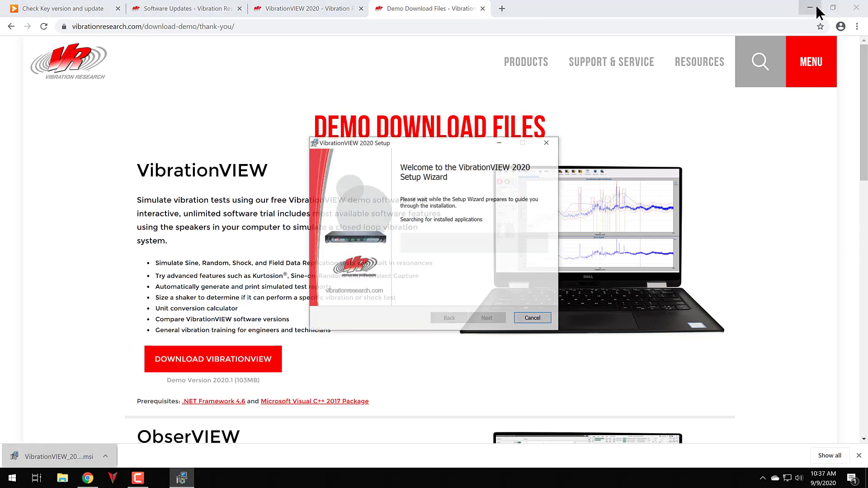
{"action": "left_click", "coordinate": [493, 318]}
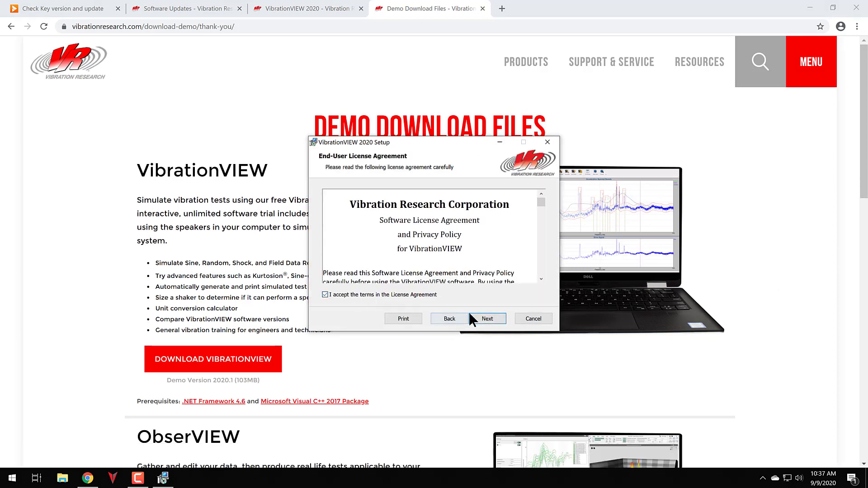
{"action": "left_click", "coordinate": [490, 317]}
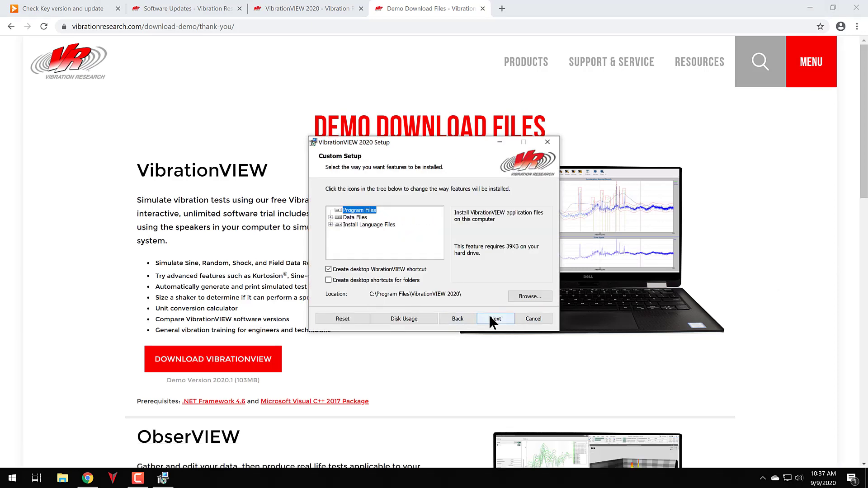
{"action": "left_click", "coordinate": [490, 317]}
{"action": "left_click", "coordinate": [490, 317]}
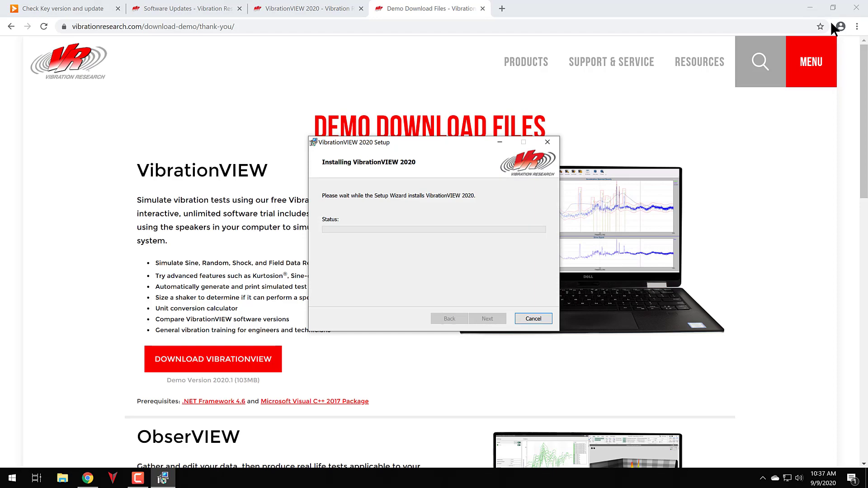
{"action": "left_click", "coordinate": [810, 9]}
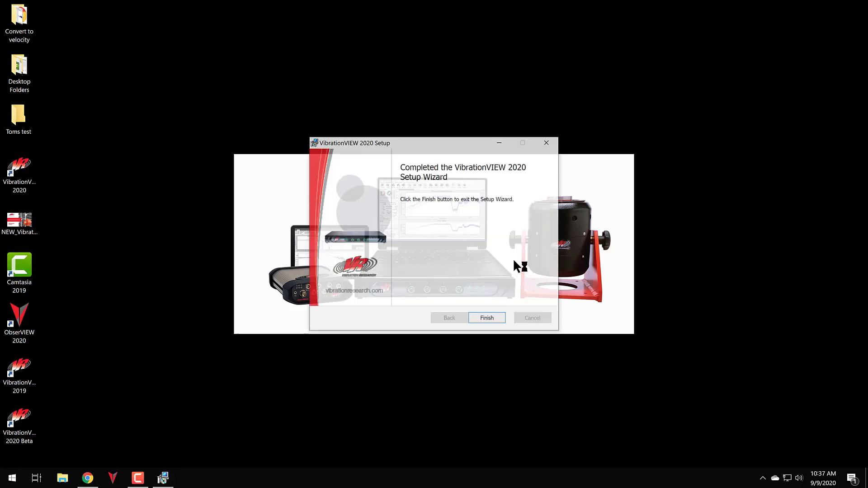
{"action": "left_click", "coordinate": [488, 319]}
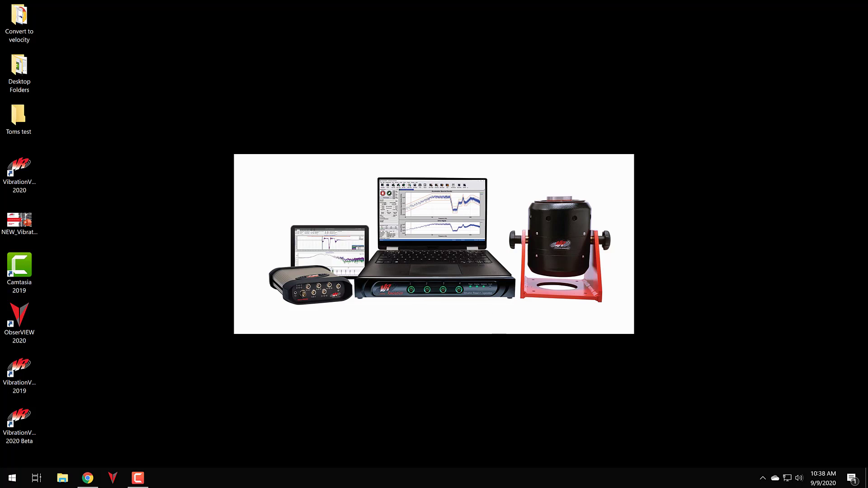
Launch VibrationVIEW 2020 from the desktop, closing its start-up navigator and accepting the hardware key settings
{"action": "left_click", "coordinate": [22, 186]}
{"action": "left_click", "coordinate": [22, 186]}
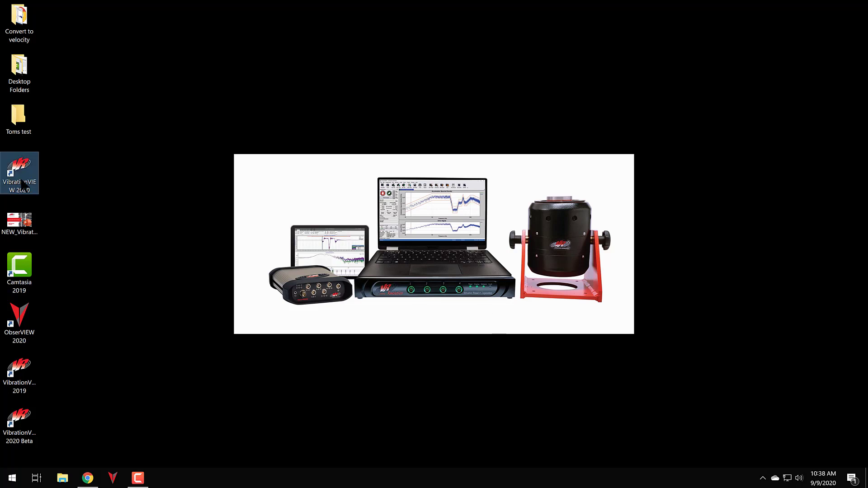
{"action": "key", "text": "Escape"}
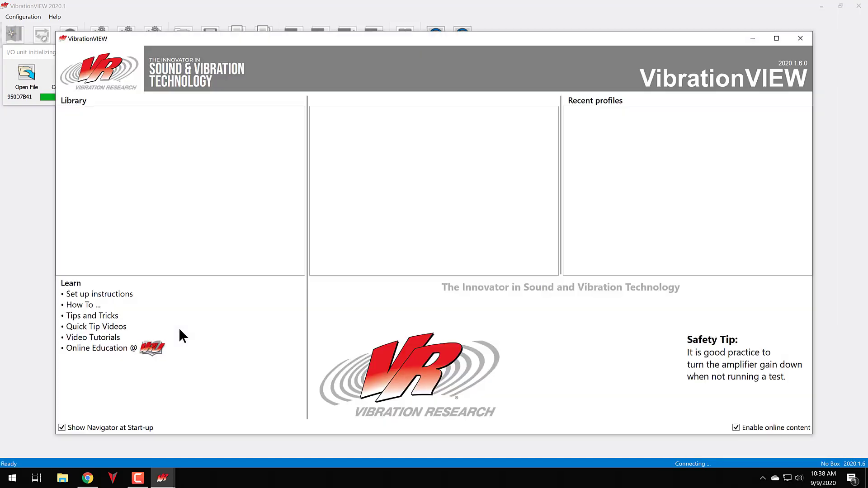
{"action": "left_click", "coordinate": [799, 39]}
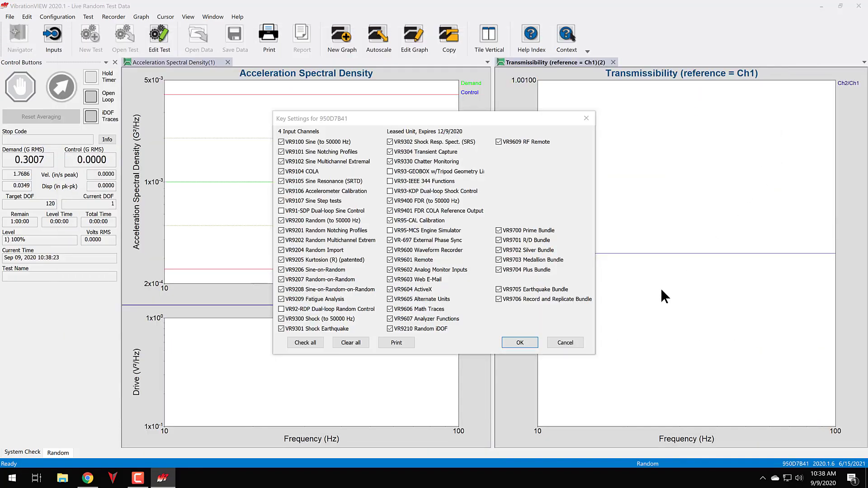
{"action": "left_click", "coordinate": [520, 342]}
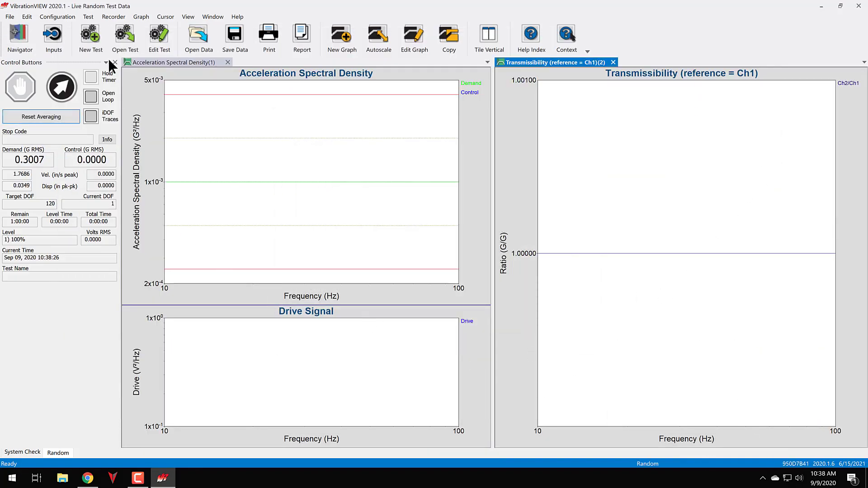
View the form for entering a software activation code and close it without entering a code
{"action": "left_click", "coordinate": [237, 17]}
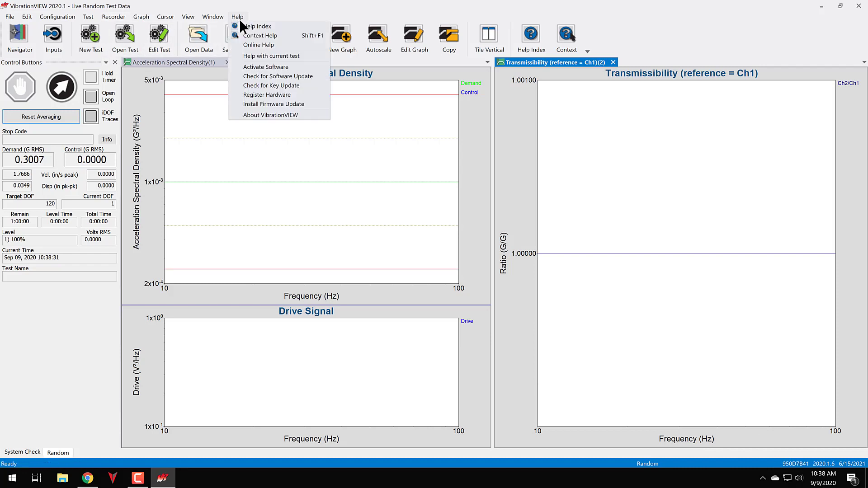
{"action": "left_click", "coordinate": [267, 67]}
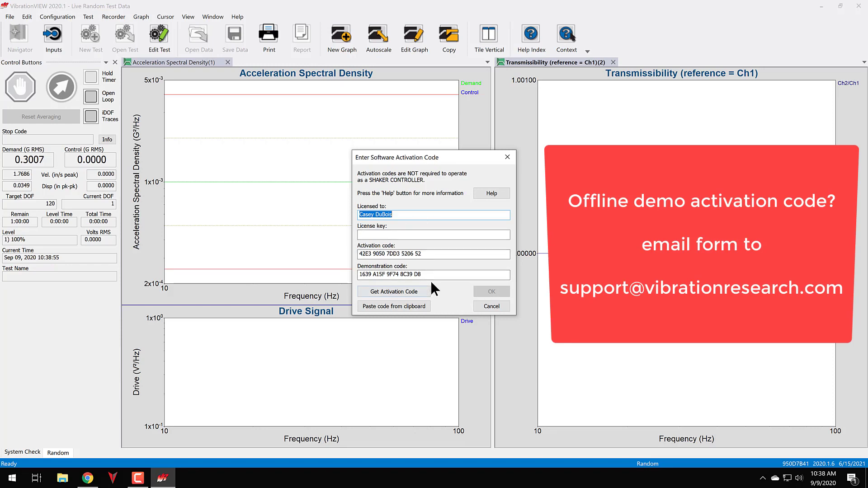
{"action": "left_click", "coordinate": [507, 157]}
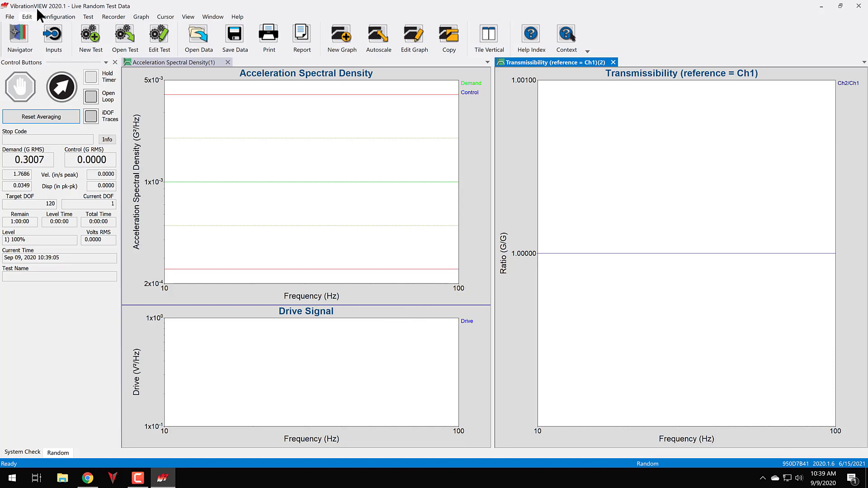
Switch the hardware configuration from the network card to Demonstration Mode and apply the change
{"action": "left_click", "coordinate": [57, 17]}
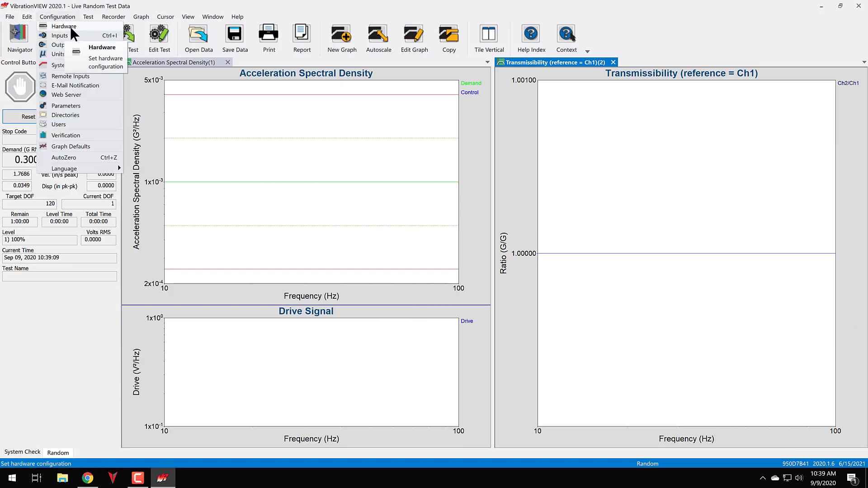
{"action": "left_click", "coordinate": [70, 26]}
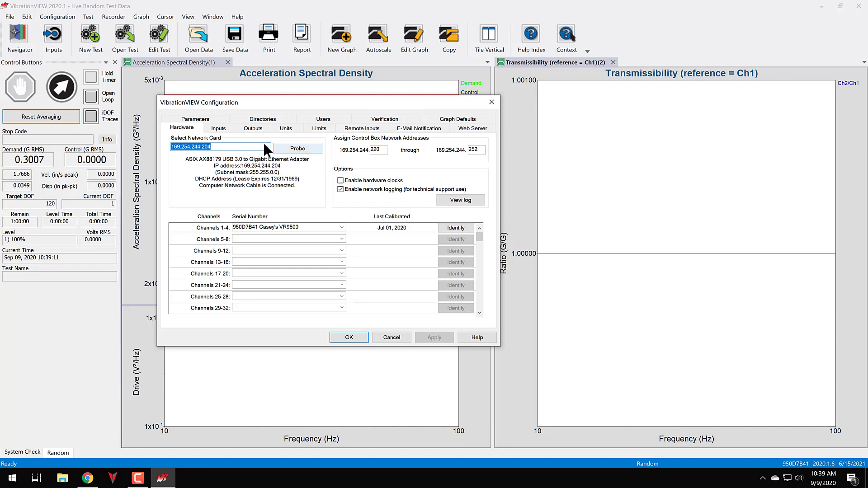
{"action": "left_click", "coordinate": [267, 147]}
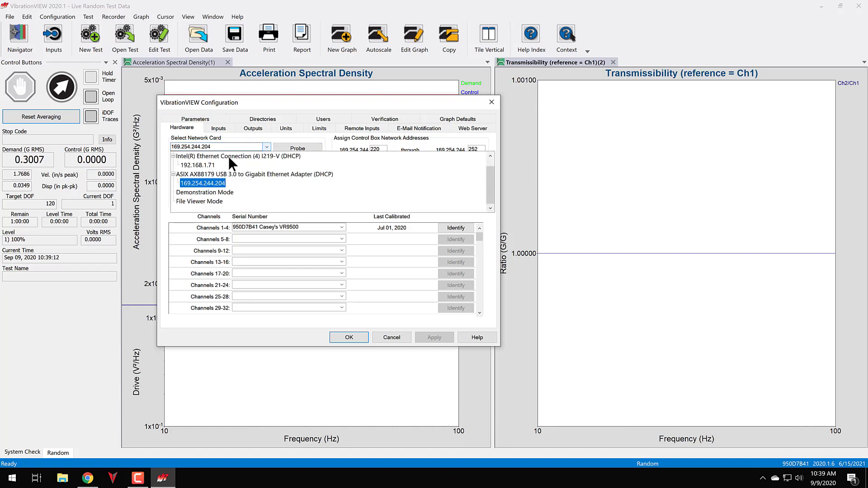
{"action": "left_click", "coordinate": [199, 194]}
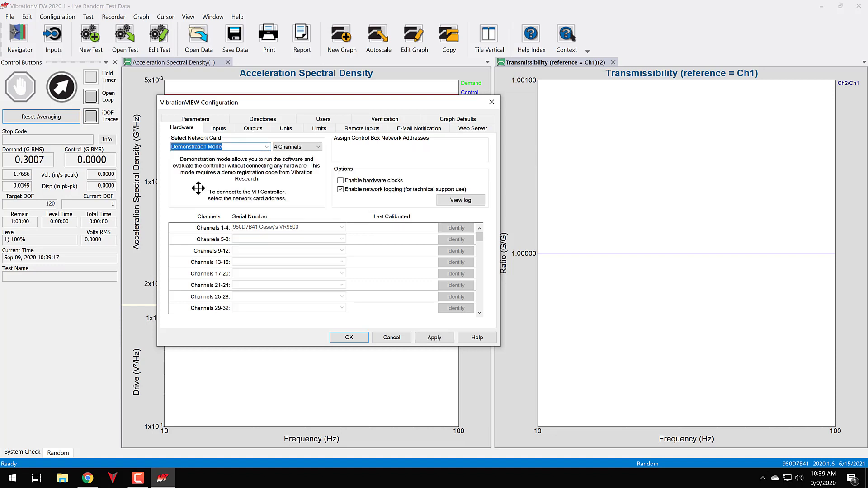
{"action": "left_click", "coordinate": [442, 338]}
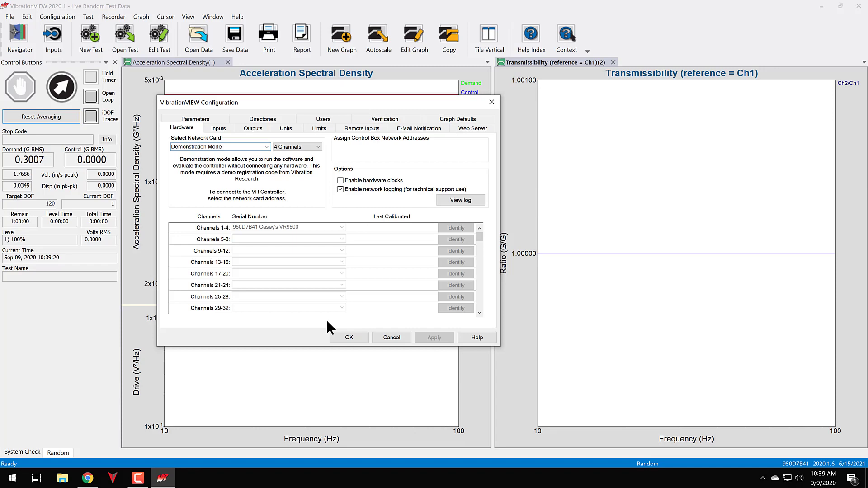
{"action": "left_click", "coordinate": [351, 338]}
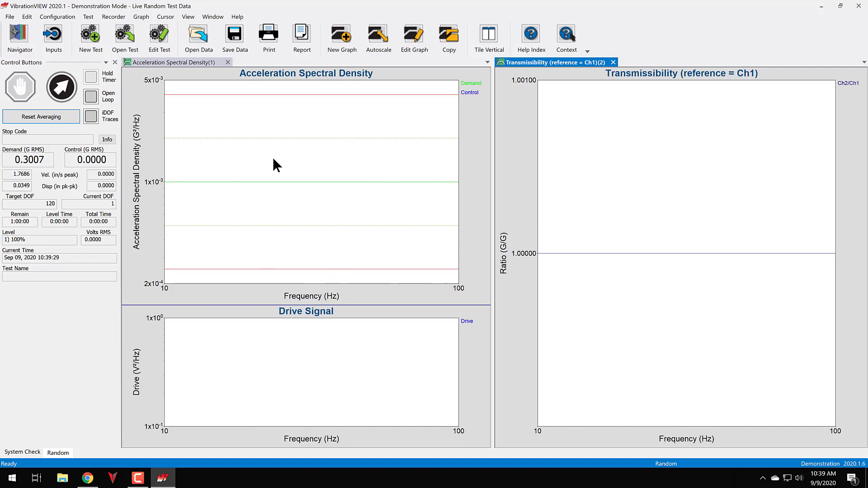
Set the shaker manufacturer in the system limits to Unholtz-Dickie
{"action": "left_click", "coordinate": [59, 18]}
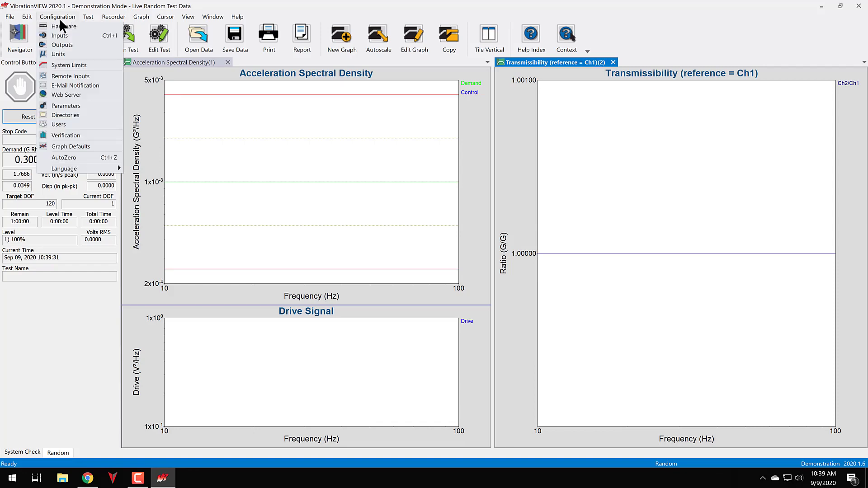
{"action": "left_click", "coordinate": [78, 66]}
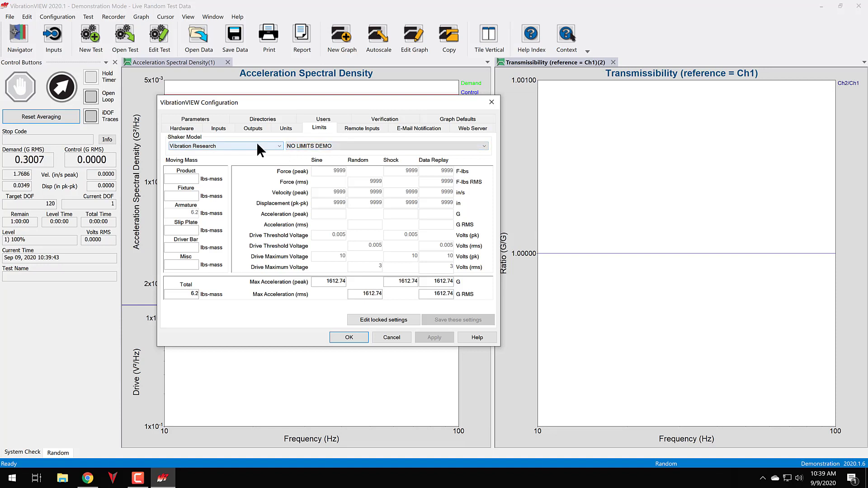
{"action": "left_click", "coordinate": [256, 146]}
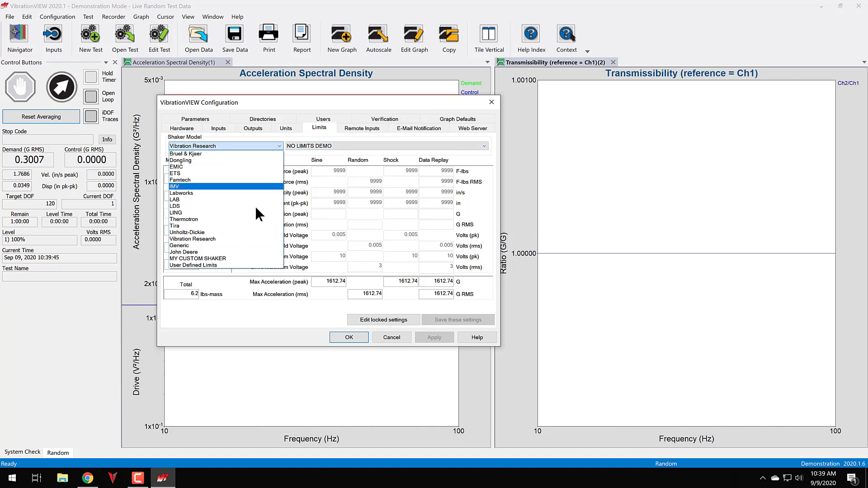
{"action": "left_click", "coordinate": [244, 235]}
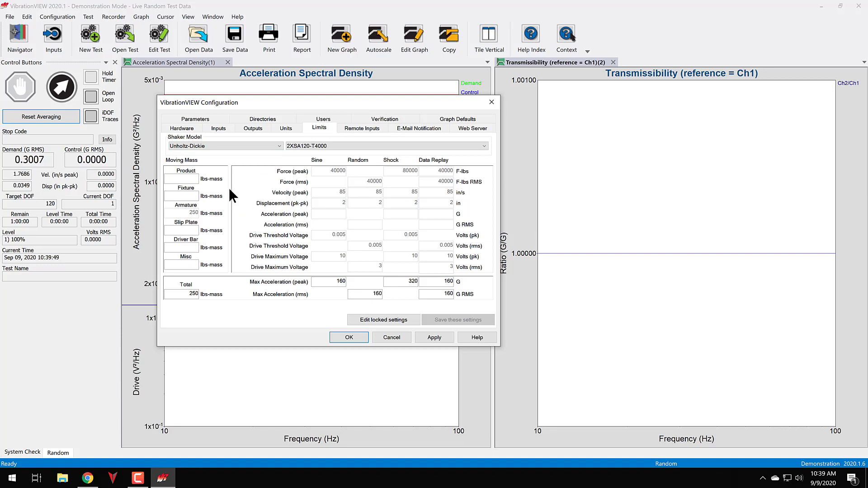
Browse the Unholtz-Dickie shaker models and select SA15-R16C
{"action": "left_click", "coordinate": [315, 147]}
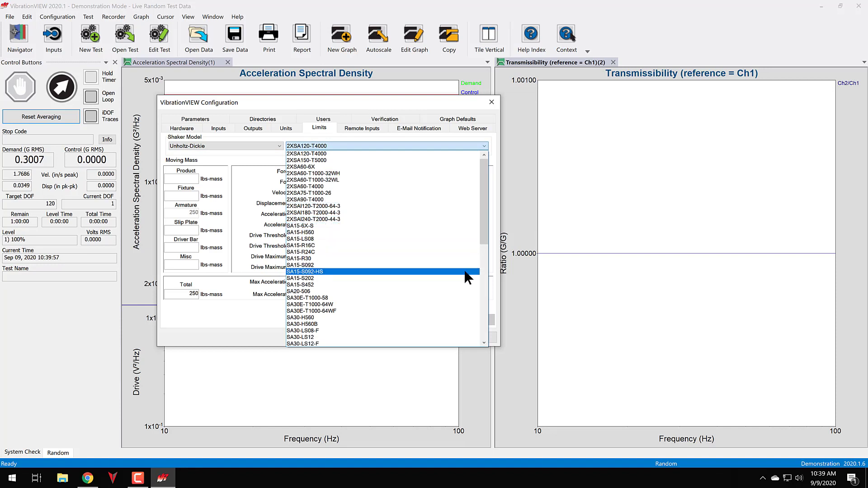
{"action": "key", "text": "Up"}
{"action": "key", "text": "Up"}
{"action": "key", "text": "Up"}
{"action": "key", "text": "Up"}
{"action": "key", "text": "Up"}
{"action": "key", "text": "Up"}
{"action": "key", "text": "Up"}
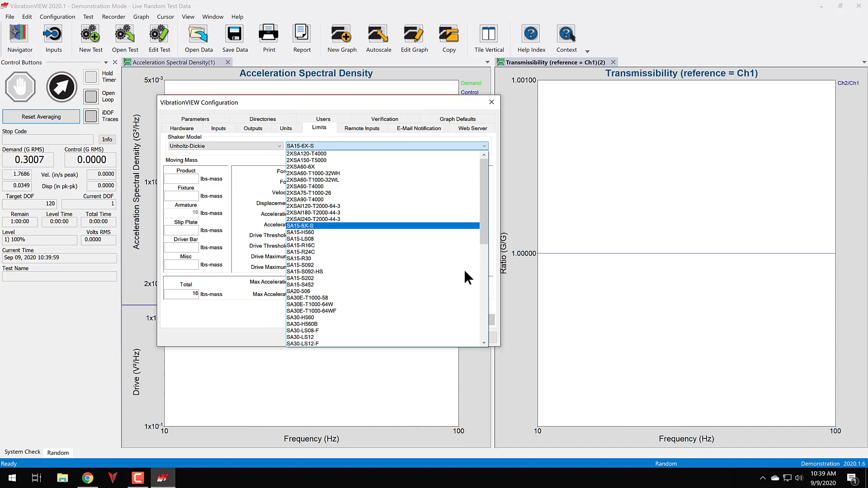
{"action": "key", "text": "Up"}
{"action": "key", "text": "Up"}
{"action": "key", "text": "Up"}
{"action": "key", "text": "Up"}
{"action": "key", "text": "Up"}
{"action": "key", "text": "Up"}
{"action": "key", "text": "Up"}
{"action": "key", "text": "Up"}
{"action": "key", "text": "Up"}
{"action": "key", "text": "Up"}
{"action": "key", "text": "Up"}
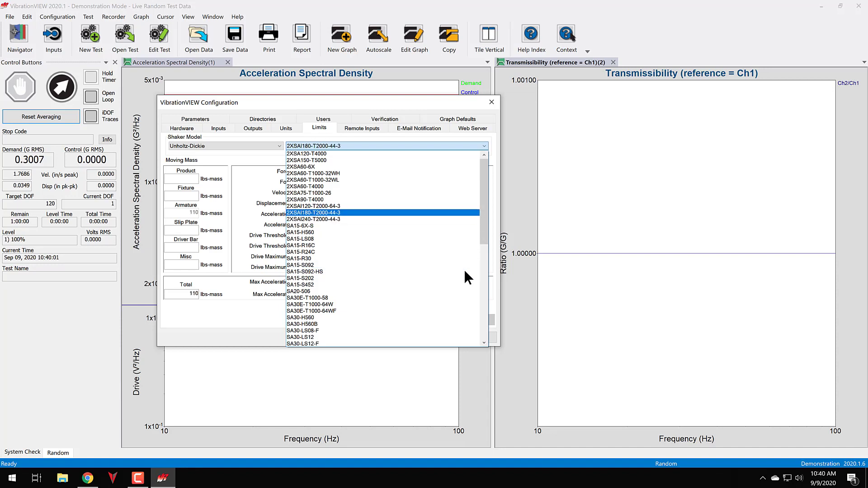
{"action": "key", "text": "Down"}
{"action": "key", "text": "Down"}
{"action": "key", "text": "Down"}
{"action": "key", "text": "Down"}
{"action": "key", "text": "Down"}
{"action": "key", "text": "Down"}
{"action": "key", "text": "Down"}
{"action": "key", "text": "Down"}
{"action": "key", "text": "Down"}
{"action": "key", "text": "Down"}
{"action": "key", "text": "Down"}
{"action": "key", "text": "Down"}
{"action": "key", "text": "Down"}
{"action": "key", "text": "Down"}
{"action": "key", "text": "Down"}
{"action": "key", "text": "Down"}
{"action": "key", "text": "Down"}
{"action": "key", "text": "Down"}
{"action": "key", "text": "Down"}
{"action": "key", "text": "Down"}
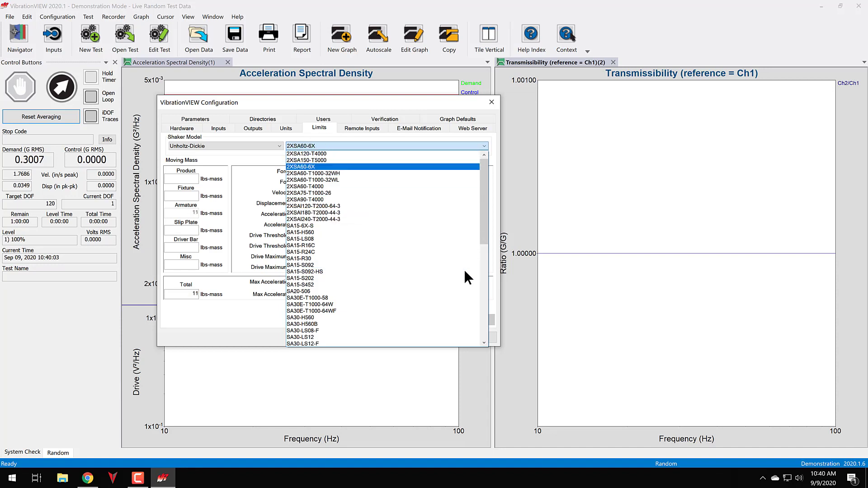
{"action": "key", "text": "Down"}
{"action": "key", "text": "Down"}
{"action": "key", "text": "Down"}
{"action": "key", "text": "Down"}
{"action": "key", "text": "Down"}
{"action": "key", "text": "Down"}
{"action": "key", "text": "Down"}
{"action": "key", "text": "Down"}
{"action": "key", "text": "Down"}
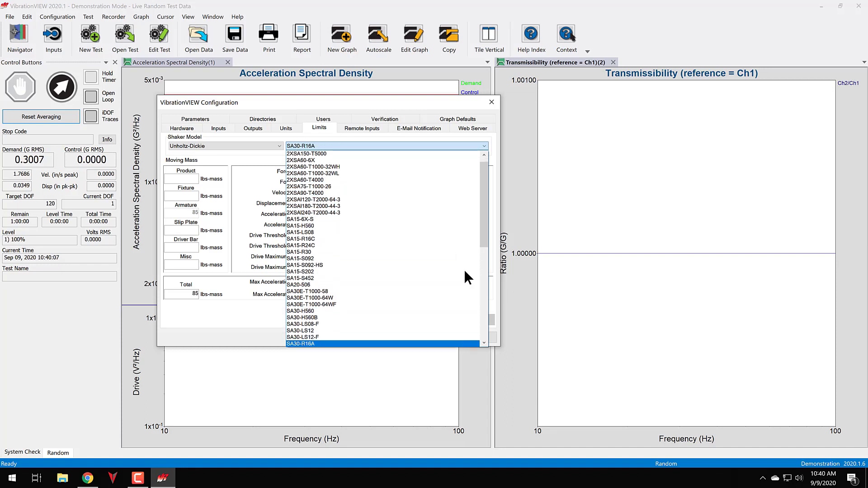
{"action": "left_click", "coordinate": [301, 240]}
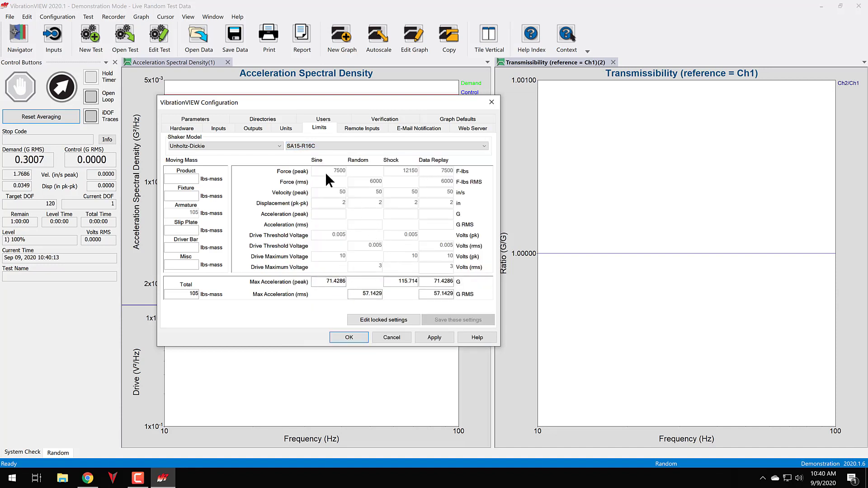
Try the Unholtz-Dickie shaker models SA30-R16A, SA30-S452 and SA45-R16A one after another to compare their limits
{"action": "left_click", "coordinate": [313, 144]}
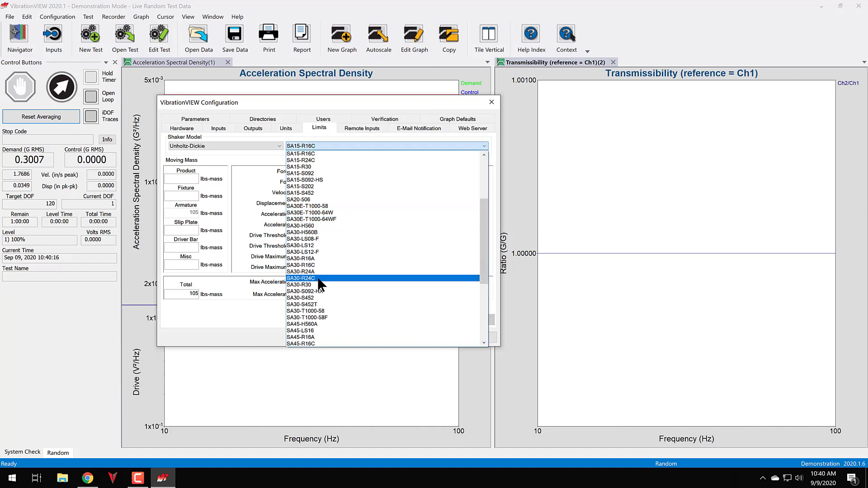
{"action": "left_click", "coordinate": [310, 258]}
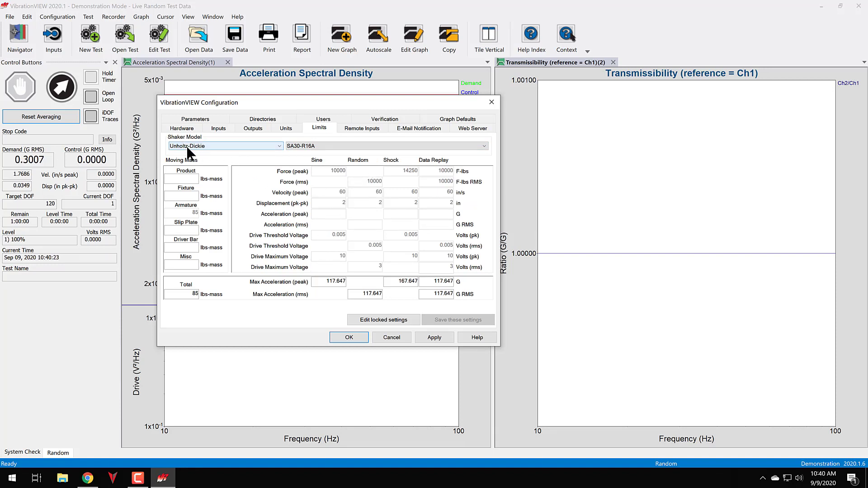
{"action": "left_click", "coordinate": [326, 143]}
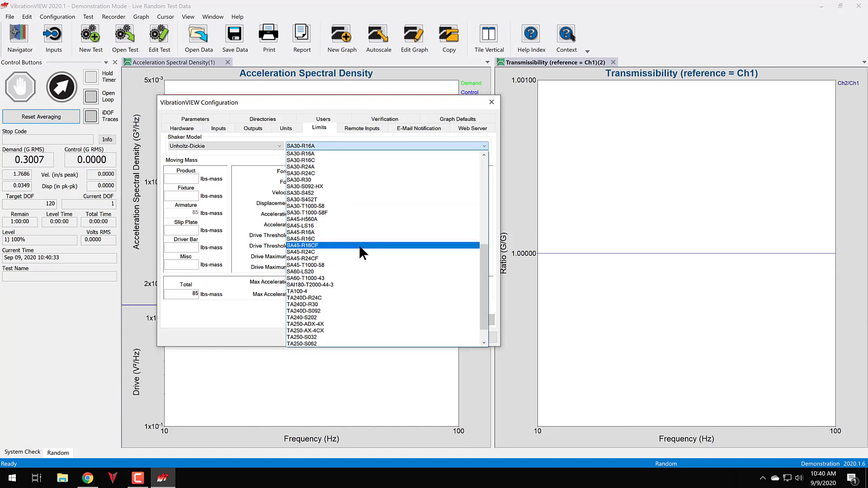
{"action": "left_click", "coordinate": [311, 192]}
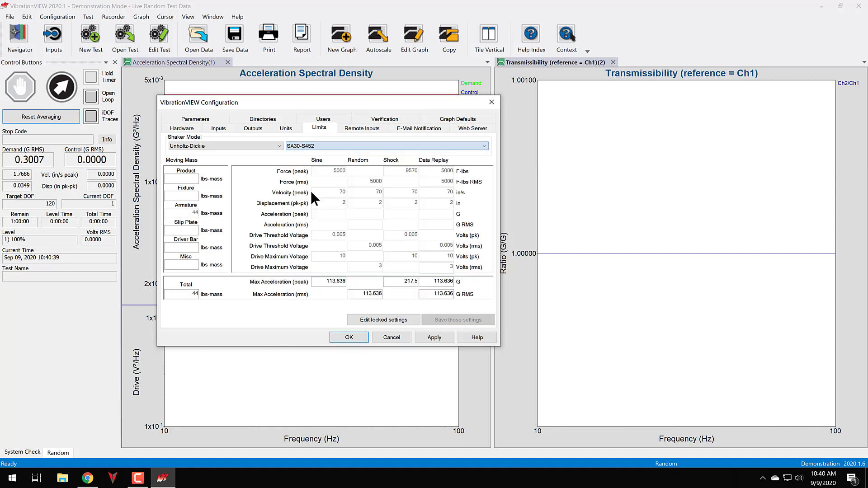
{"action": "left_click", "coordinate": [319, 144]}
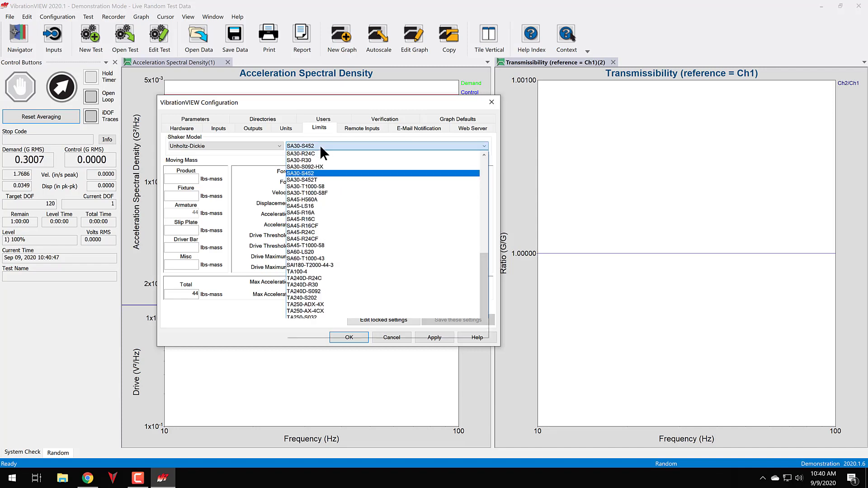
{"action": "left_click", "coordinate": [319, 213]}
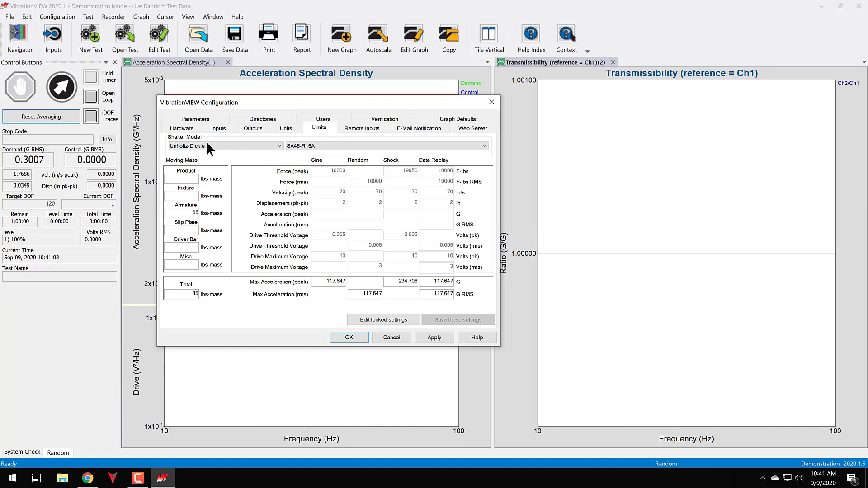
Set the Unholtz-Dickie shaker model to SA30-S452
{"action": "left_click", "coordinate": [308, 146]}
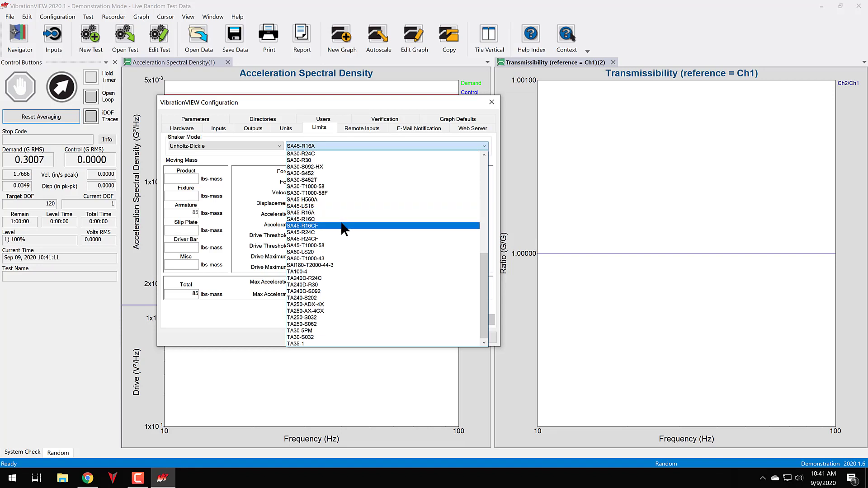
{"action": "key", "text": "Up"}
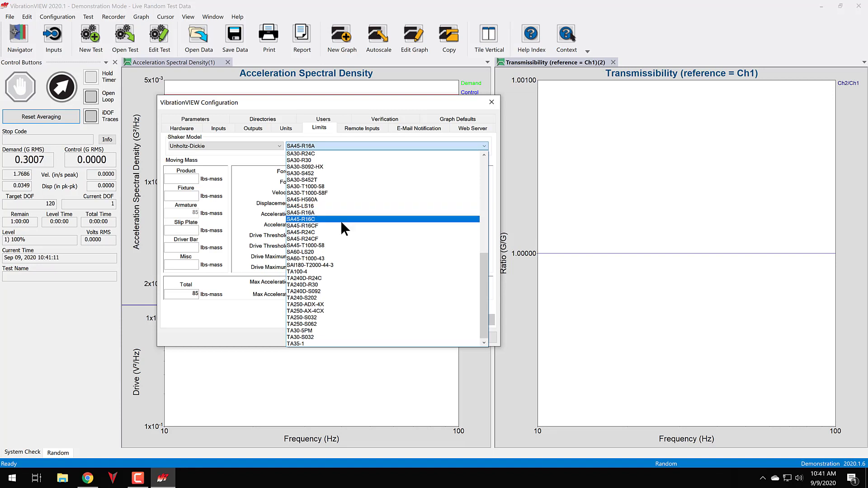
{"action": "left_click", "coordinate": [311, 174]}
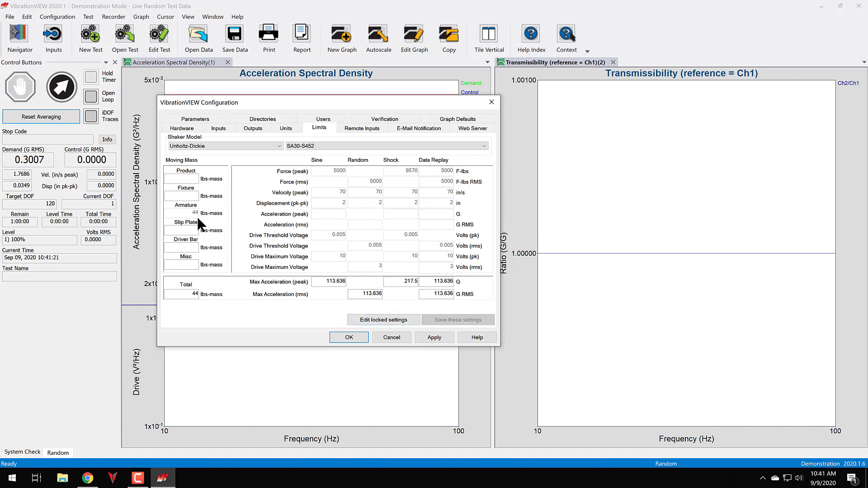
Set the product mass to 10 and the fixture mass to 5 lbs-mass, and apply them with the shaker's predefined maximum values
{"action": "left_click", "coordinate": [183, 178]}
{"action": "type", "text": "10"}
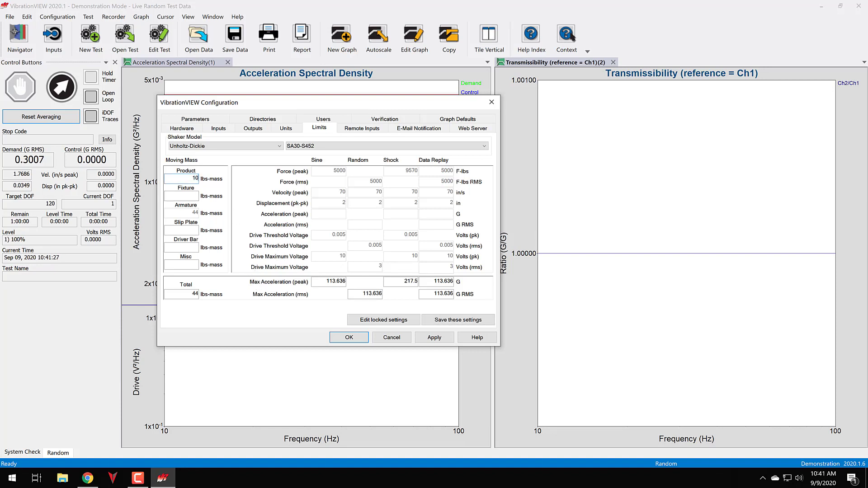
{"action": "left_click", "coordinate": [189, 194]}
{"action": "left_click", "coordinate": [439, 336]}
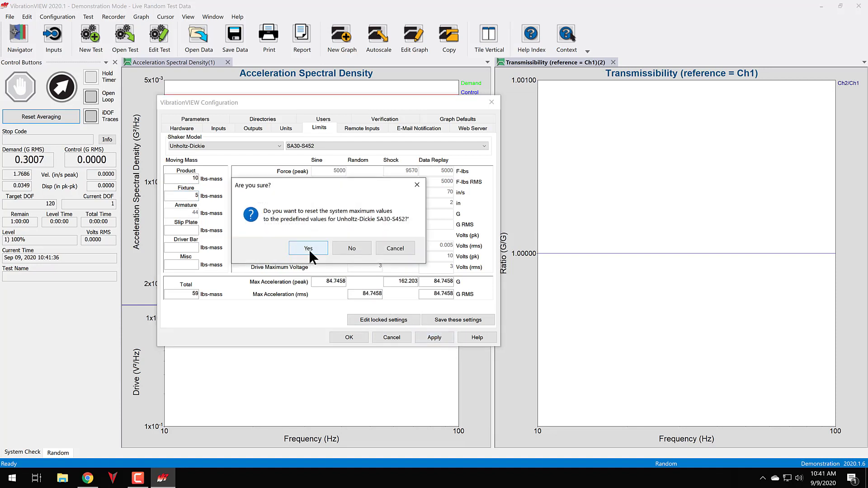
{"action": "left_click", "coordinate": [308, 249]}
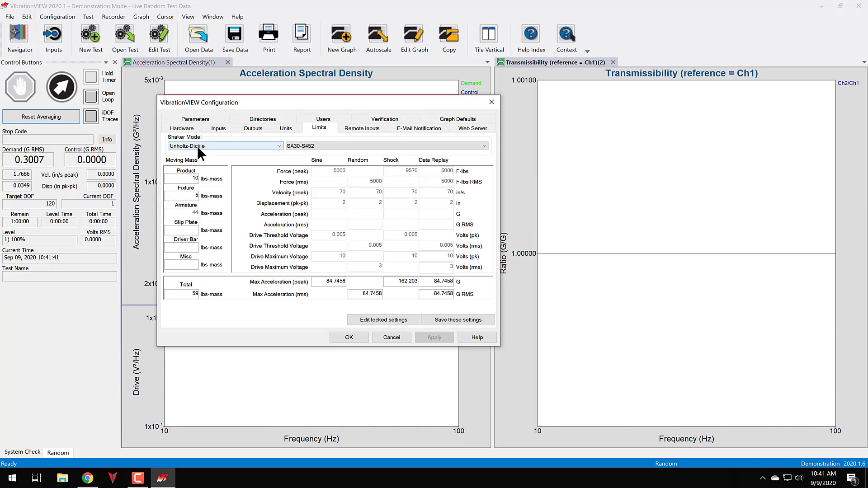
Reset the product and fixture masses to 0 and apply the system mass change
{"action": "left_click", "coordinate": [192, 176]}
{"action": "type", "text": "10"}
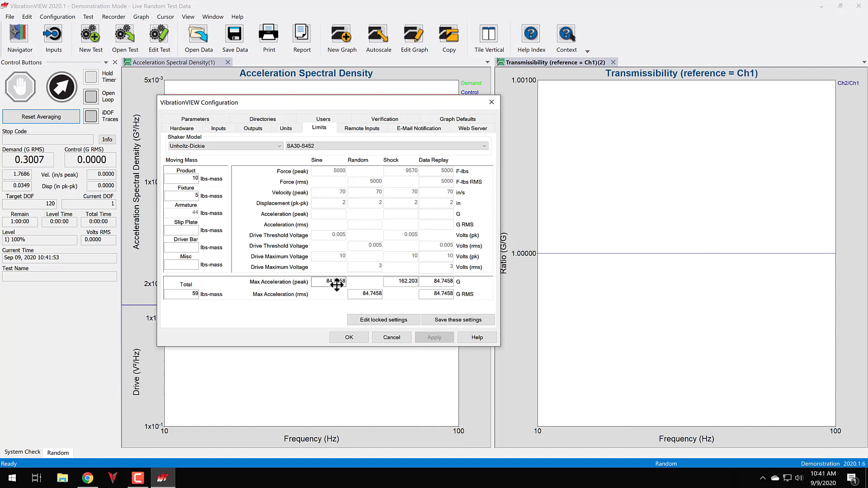
{"action": "left_click_drag", "start_coordinate": [168, 179], "coordinate": [217, 184]}
{"action": "key", "text": "Delete"}
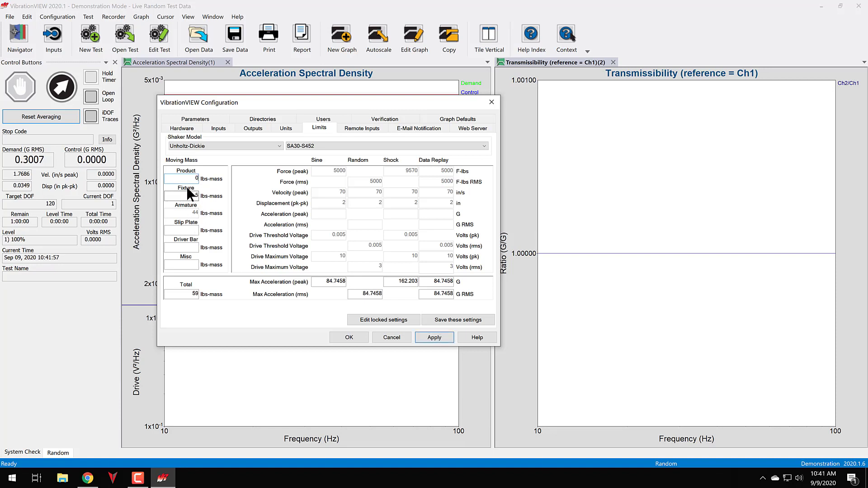
{"action": "key", "text": "Tab"}
{"action": "type", "text": "0"}
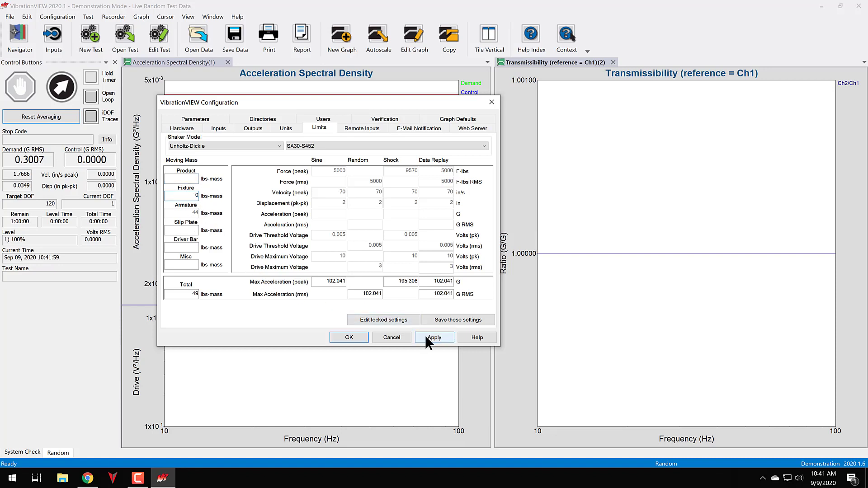
{"action": "left_click", "coordinate": [425, 336]}
{"action": "left_click", "coordinate": [290, 248]}
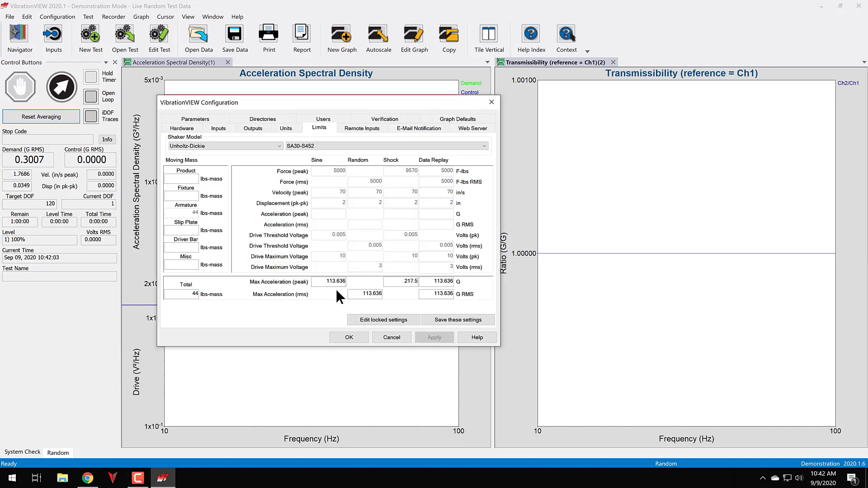
Enter a product mass of 10 and a fixture mass of 5 lbs-mass again and confirm the system mass change
{"action": "left_click", "coordinate": [197, 181]}
{"action": "type", "text": "10"}
{"action": "left_click", "coordinate": [193, 194]}
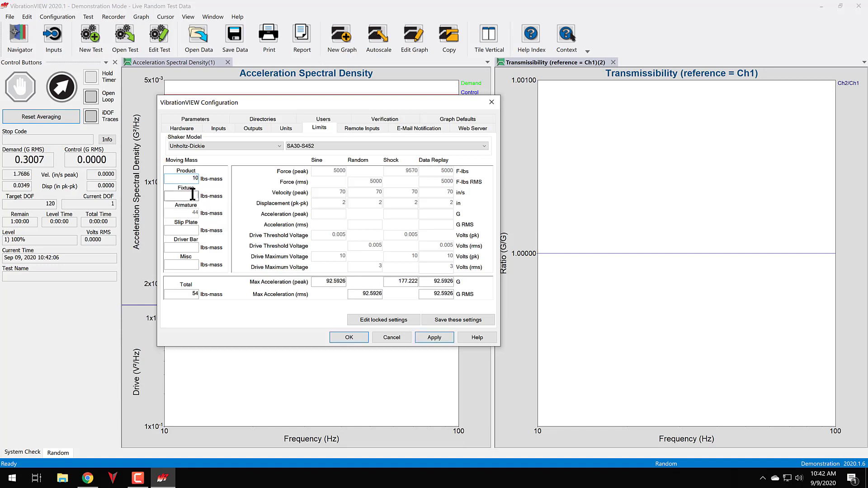
{"action": "type", "text": "5"}
{"action": "left_click", "coordinate": [420, 337]}
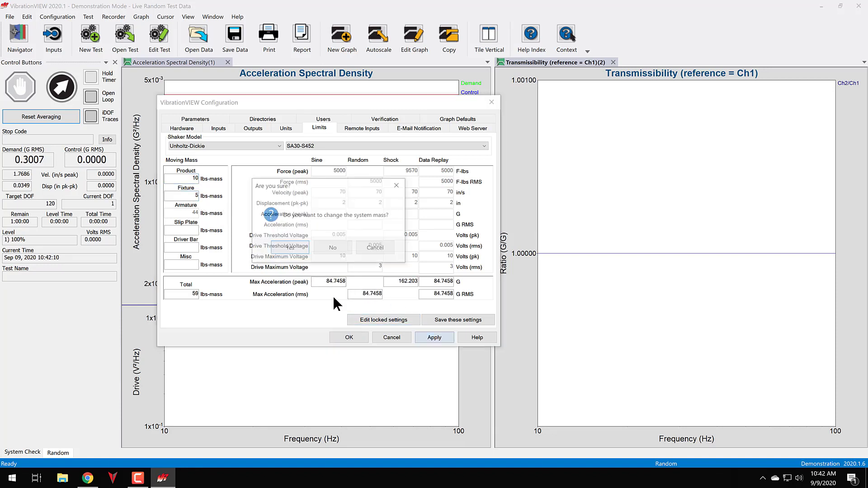
{"action": "left_click", "coordinate": [291, 247]}
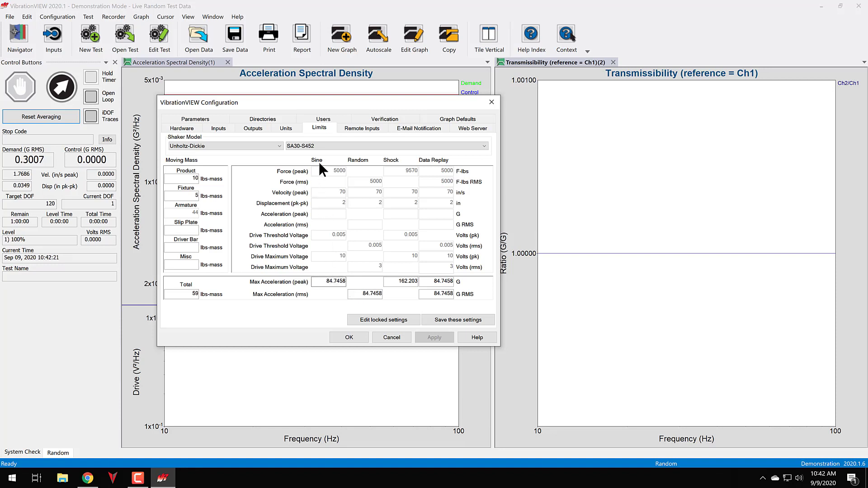
Switch the Unholtz-Dickie shaker model to SA45-R16A to compare its limits, and return it to SA30-S452
{"action": "left_click", "coordinate": [334, 143]}
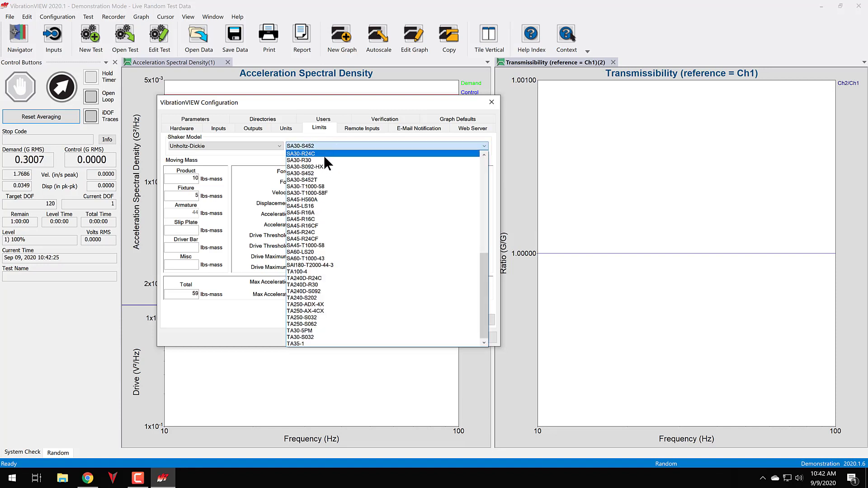
{"action": "left_click", "coordinate": [316, 212]}
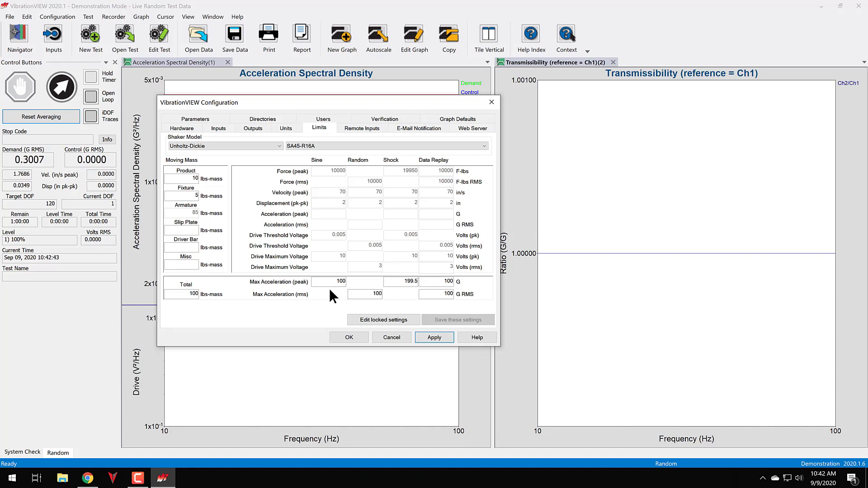
{"action": "left_click", "coordinate": [339, 148]}
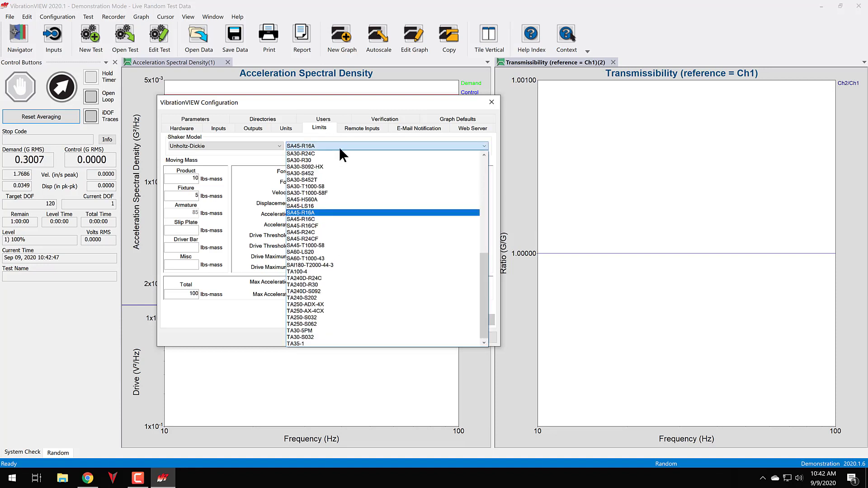
{"action": "left_click", "coordinate": [301, 173]}
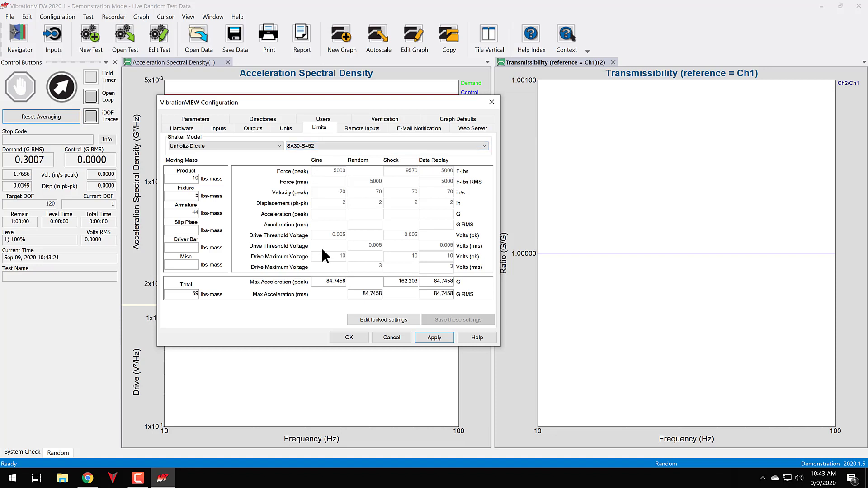
Reset the system maximum values to the predefined ones for the Unholtz-Dickie SA30-S452 and close the configuration
{"action": "left_click", "coordinate": [423, 338]}
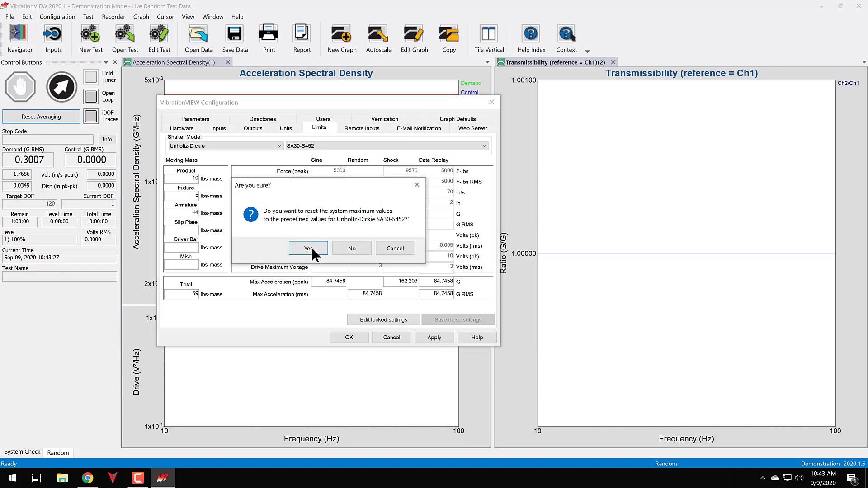
{"action": "left_click", "coordinate": [308, 248]}
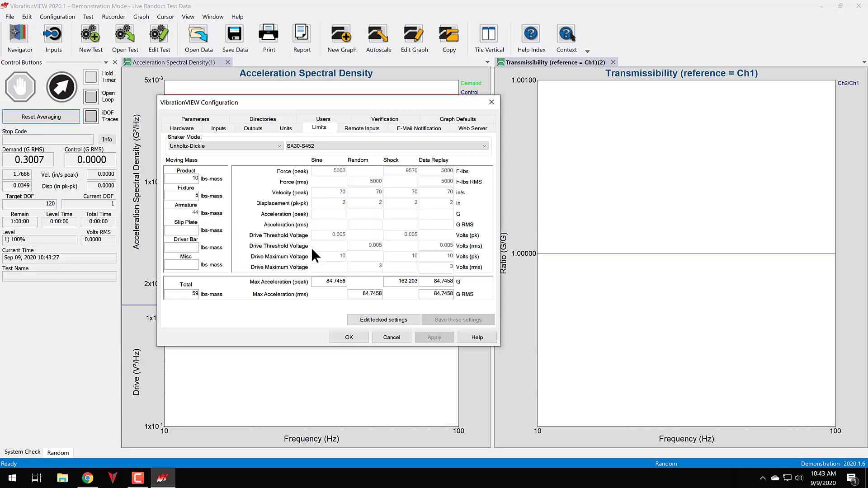
{"action": "left_click", "coordinate": [346, 337]}
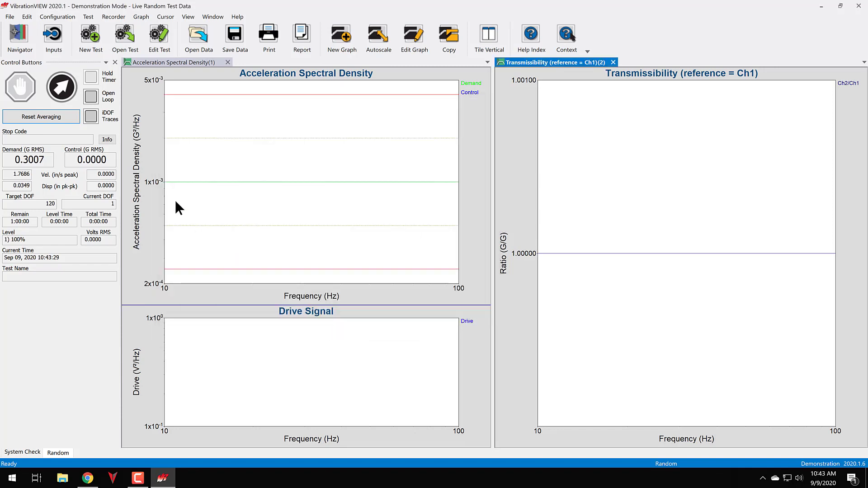
Create a new Terminal Peak shock test from the MIL-STD-810H library folder
{"action": "left_click", "coordinate": [19, 36]}
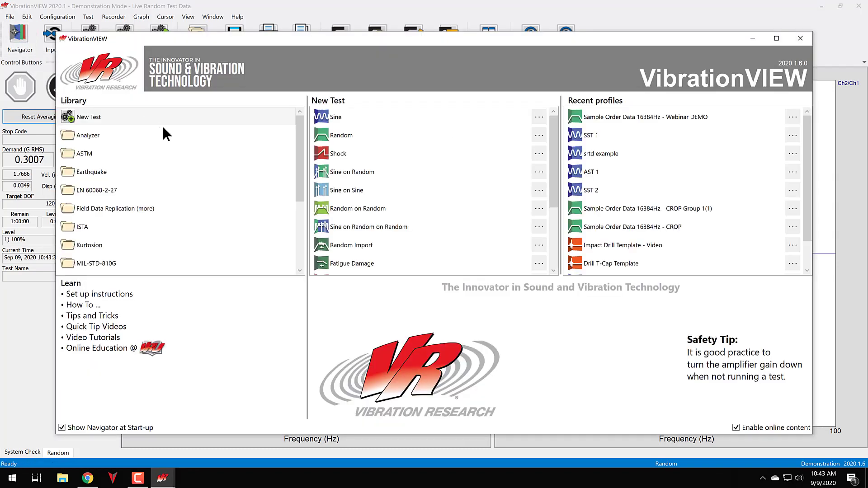
{"action": "scroll", "coordinate": [199, 231], "scroll_direction": "down", "scroll_amount": 1}
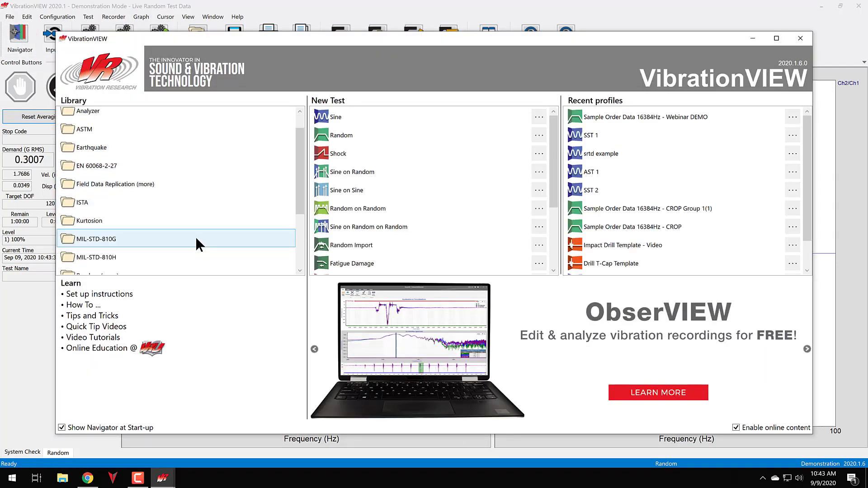
{"action": "left_click", "coordinate": [175, 255]}
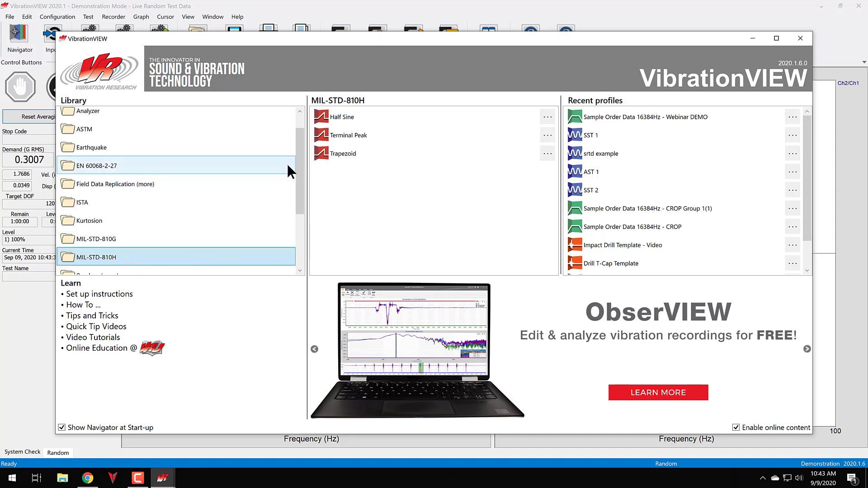
{"action": "double_click", "coordinate": [344, 135]}
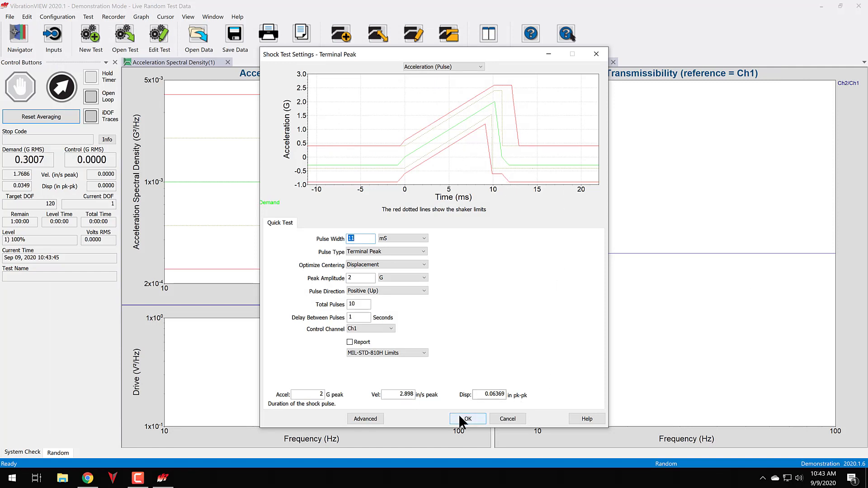
Set the pulse's peak amplitude to 90 G in the advanced settings and accept the test without saving a profile file
{"action": "left_click", "coordinate": [367, 419]}
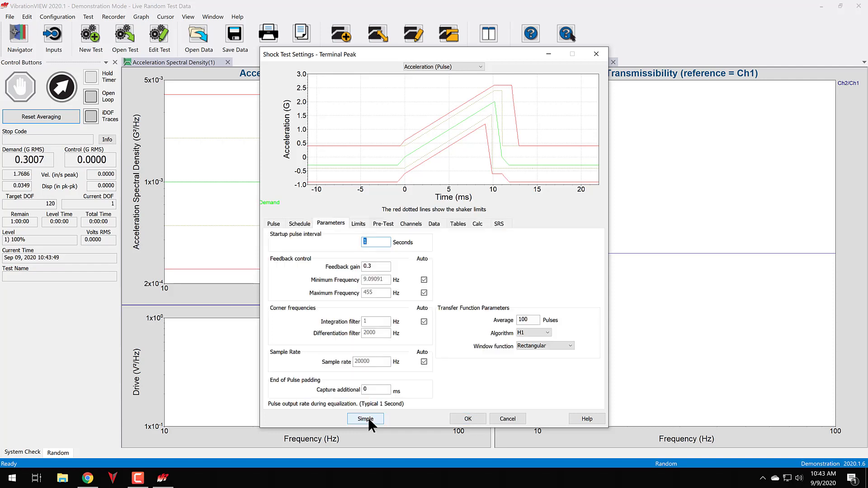
{"action": "left_click", "coordinate": [273, 225]}
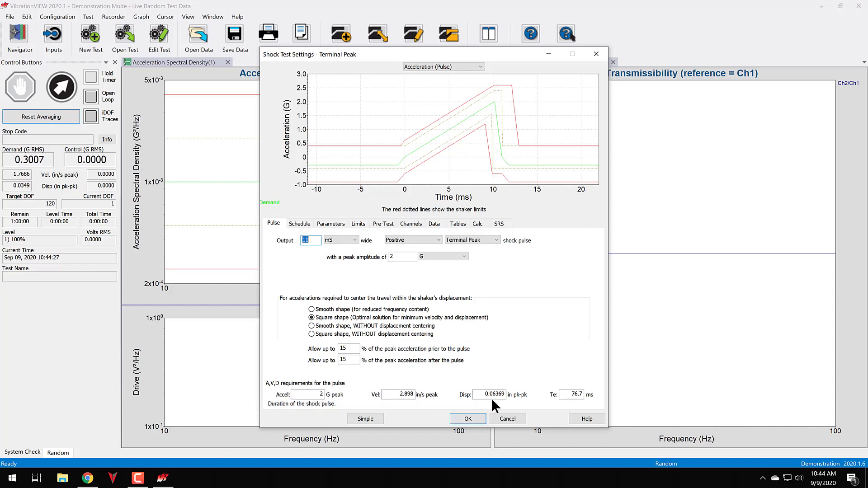
{"action": "left_click", "coordinate": [391, 257]}
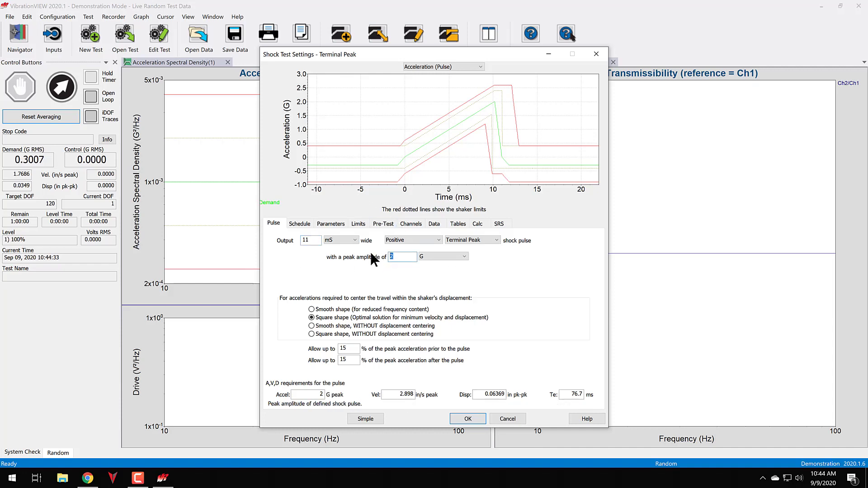
{"action": "type", "text": "90"}
{"action": "key", "text": "Tab"}
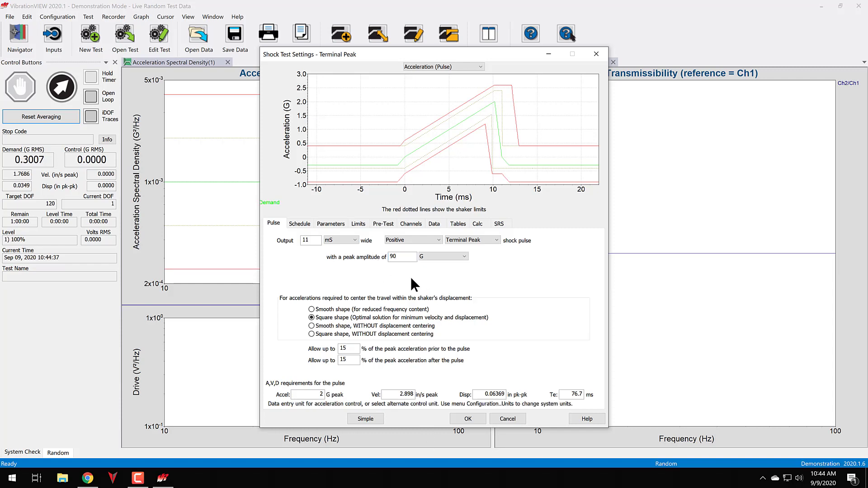
{"action": "left_click", "coordinate": [466, 419]}
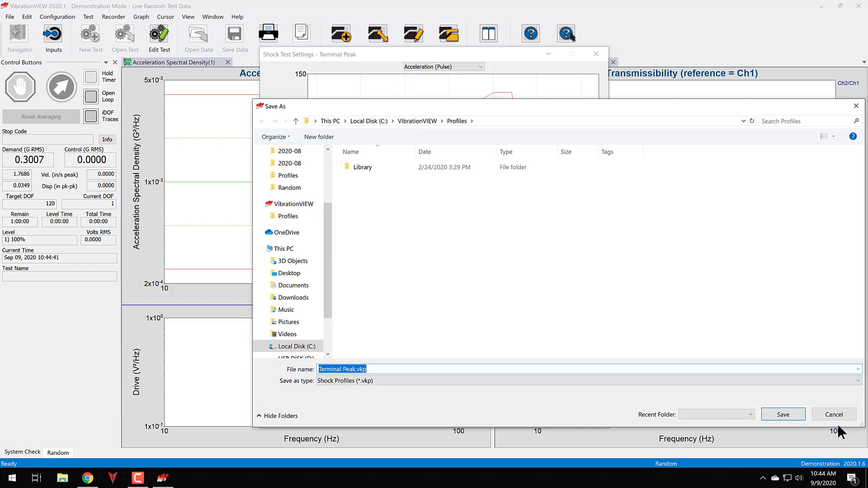
{"action": "left_click", "coordinate": [834, 414]}
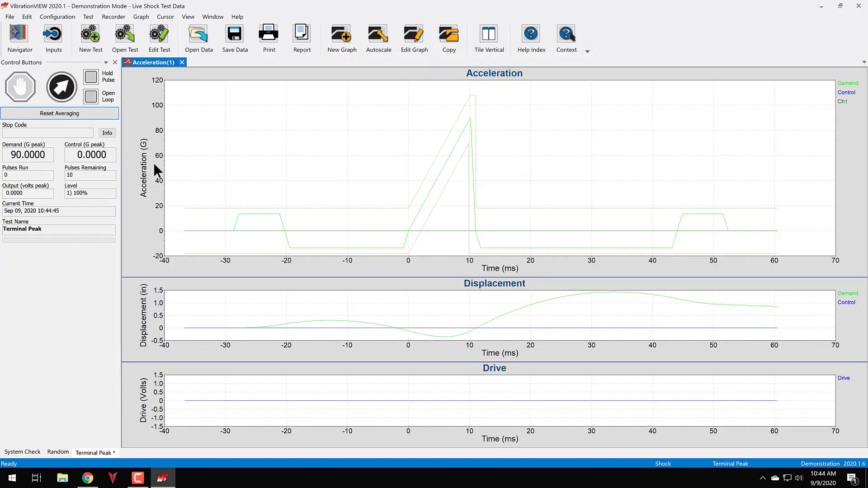
Review the test settings, change the shaker model to SA45-R16A with its predefined maximum values in the system limits, and close both dialogs
{"action": "left_click", "coordinate": [159, 36]}
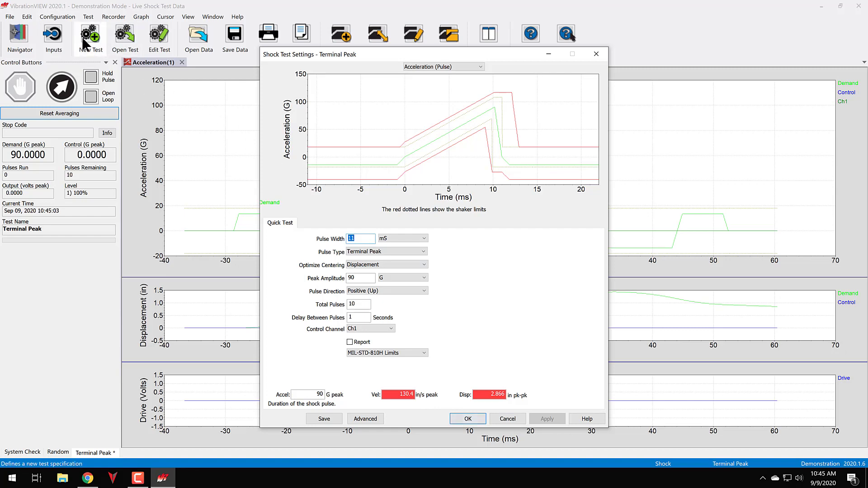
{"action": "left_click", "coordinate": [51, 17]}
{"action": "left_click", "coordinate": [50, 18]}
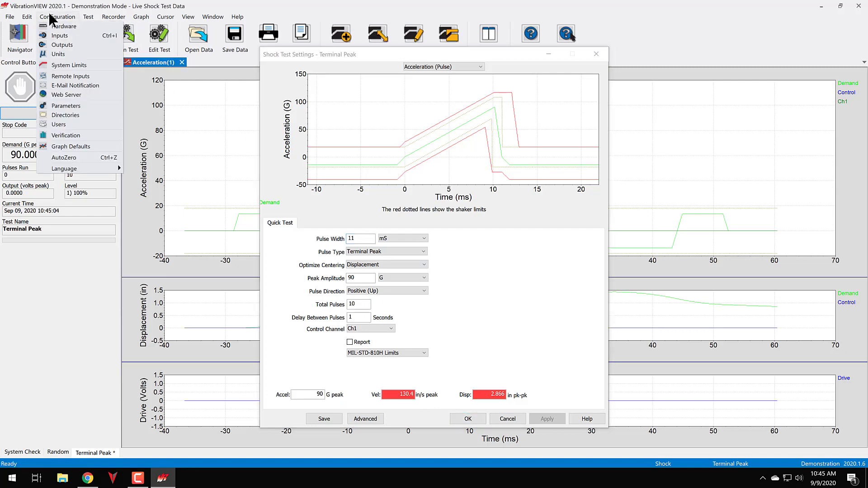
{"action": "left_click", "coordinate": [70, 65]}
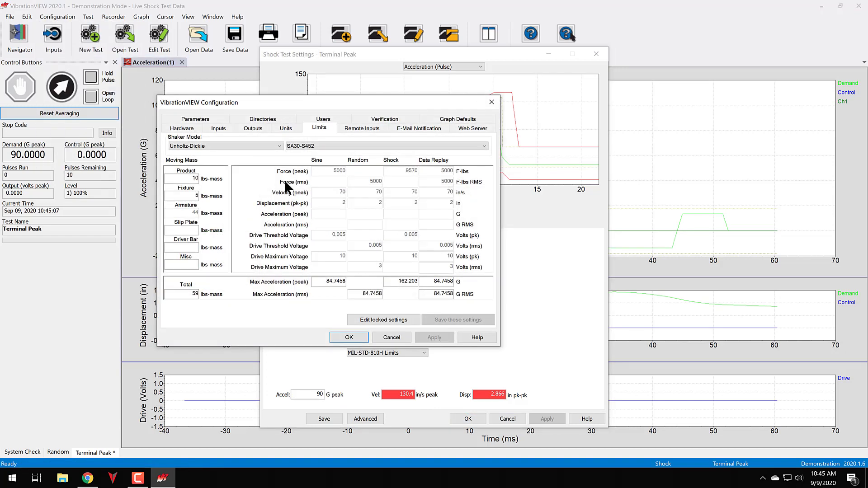
{"action": "left_click", "coordinate": [317, 145]}
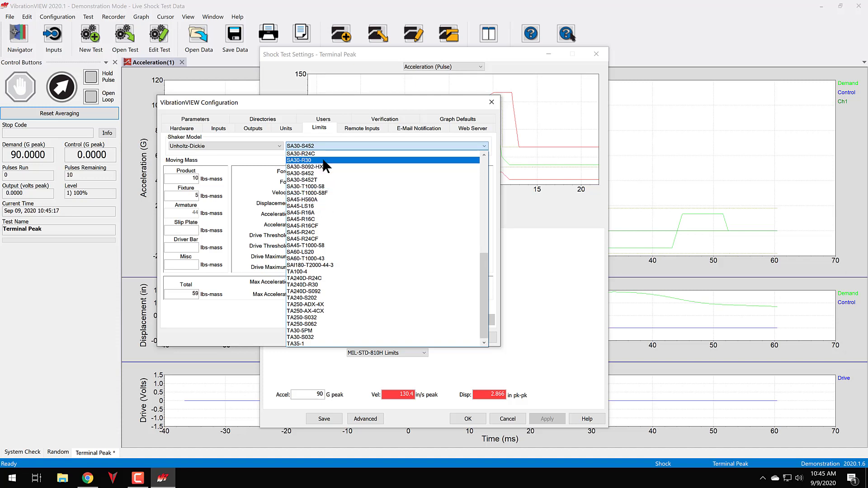
{"action": "left_click", "coordinate": [316, 174]}
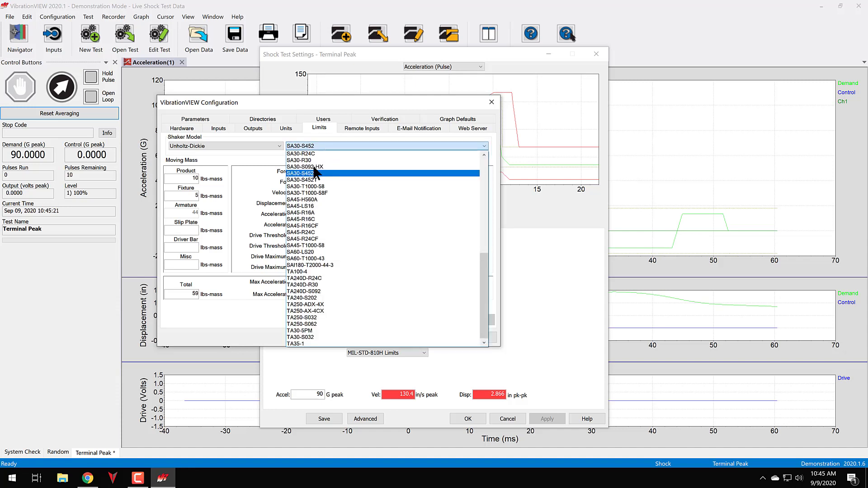
{"action": "left_click", "coordinate": [306, 213]}
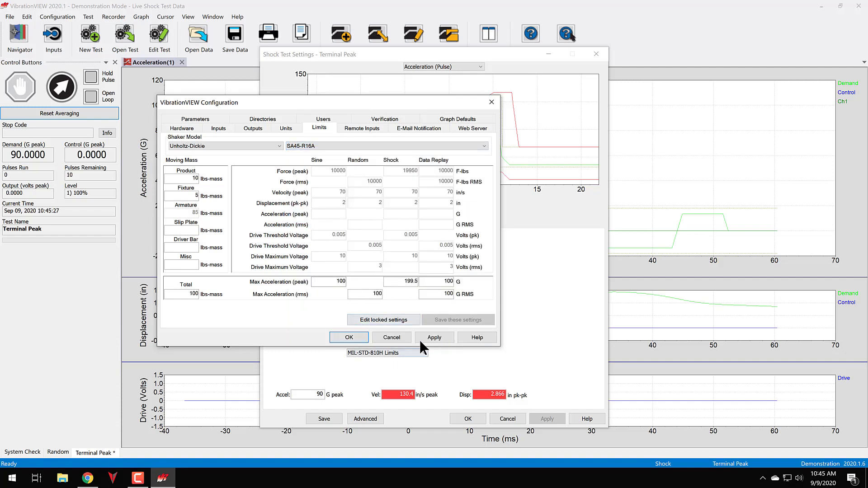
{"action": "left_click", "coordinate": [437, 337]}
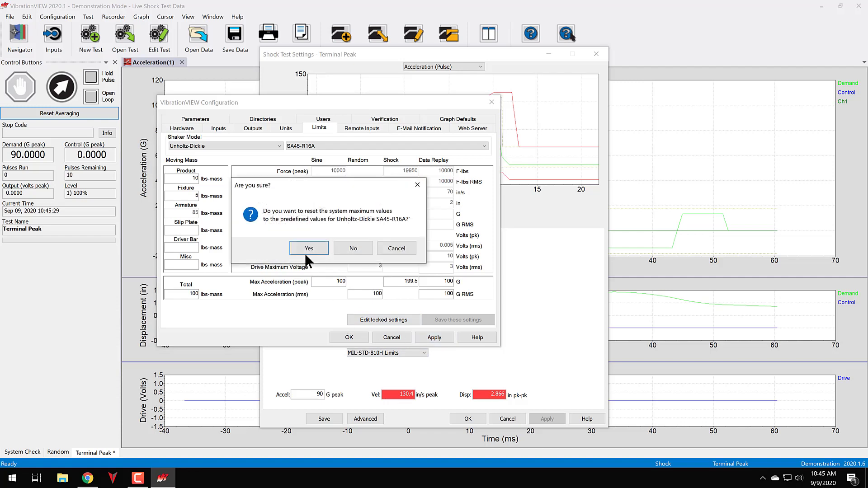
{"action": "left_click", "coordinate": [307, 249]}
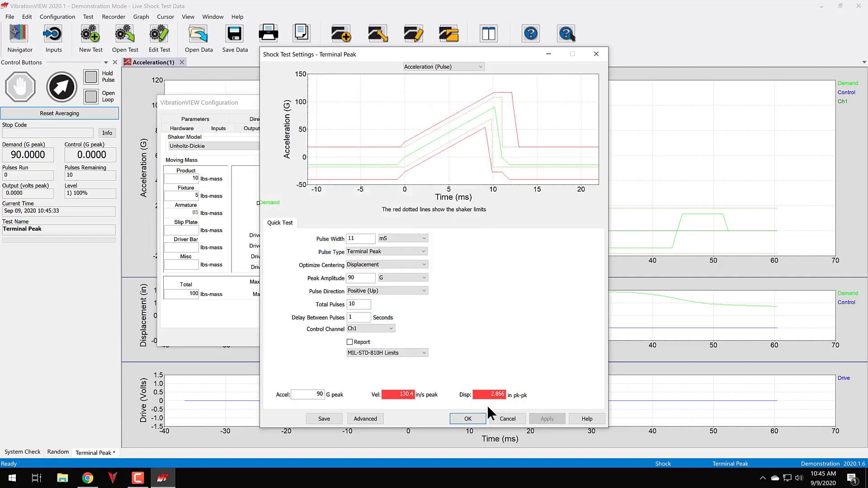
{"action": "left_click", "coordinate": [468, 417]}
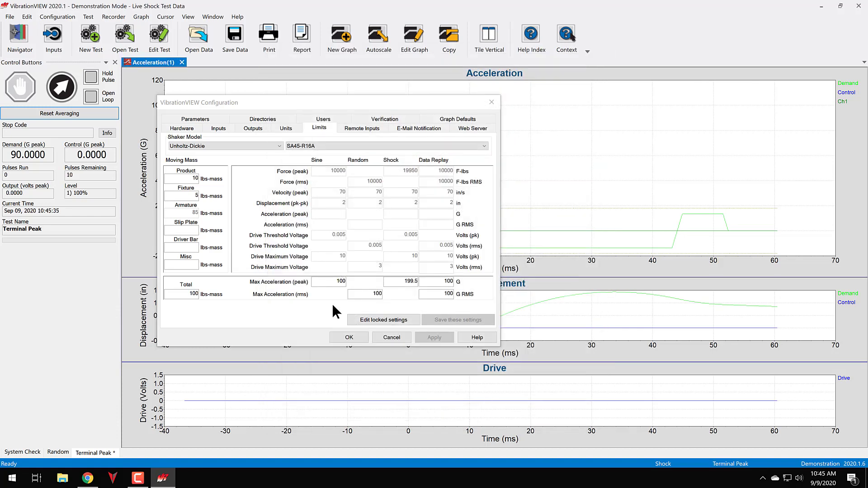
{"action": "left_click", "coordinate": [347, 338]}
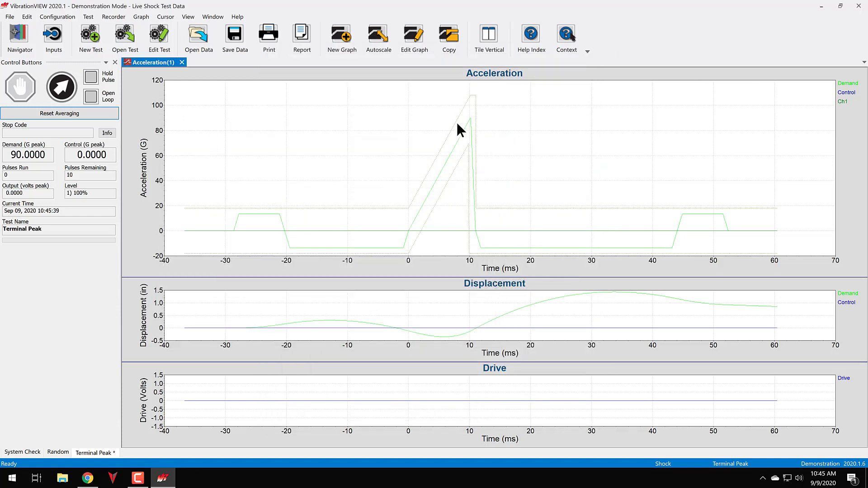
Set the Terminal Peak shock test's peak amplitude to 80 G and apply it
{"action": "left_click", "coordinate": [165, 43]}
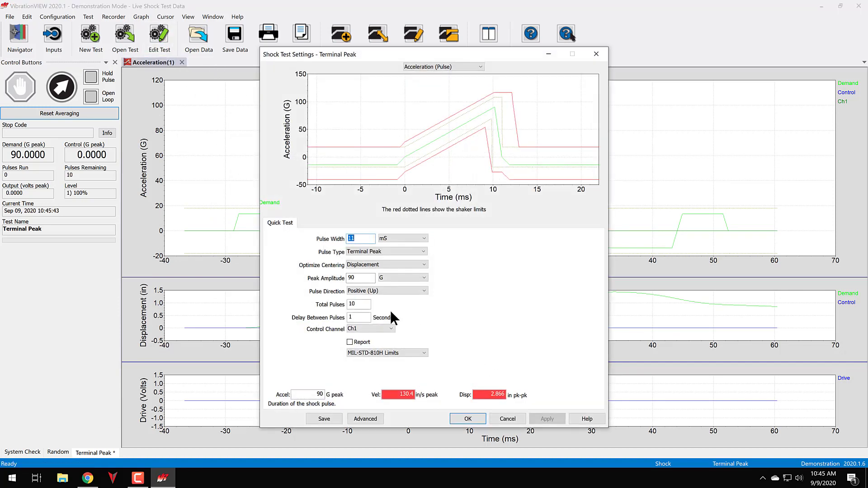
{"action": "double_click", "coordinate": [374, 278]}
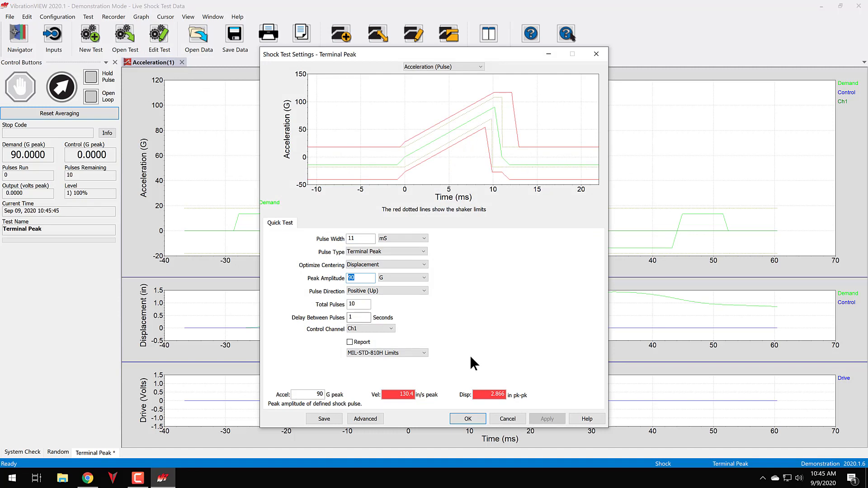
{"action": "type", "text": "80"}
{"action": "left_click", "coordinate": [557, 419]}
{"action": "left_click", "coordinate": [468, 418]}
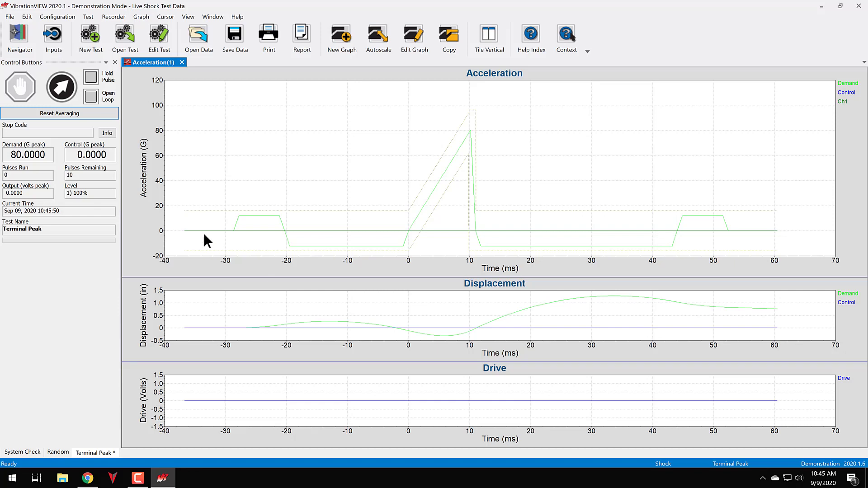
Lower the Terminal Peak shock test's peak amplitude to 70 G and apply it
{"action": "left_click", "coordinate": [164, 28]}
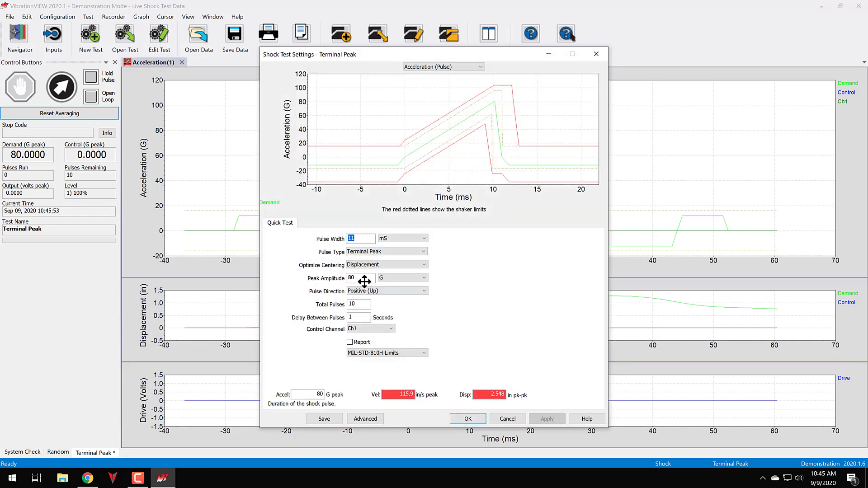
{"action": "double_click", "coordinate": [346, 276]}
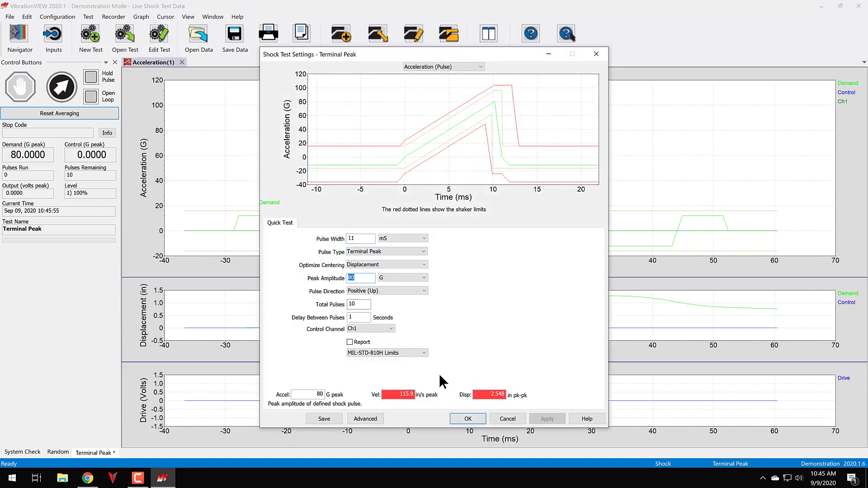
{"action": "type", "text": "70"}
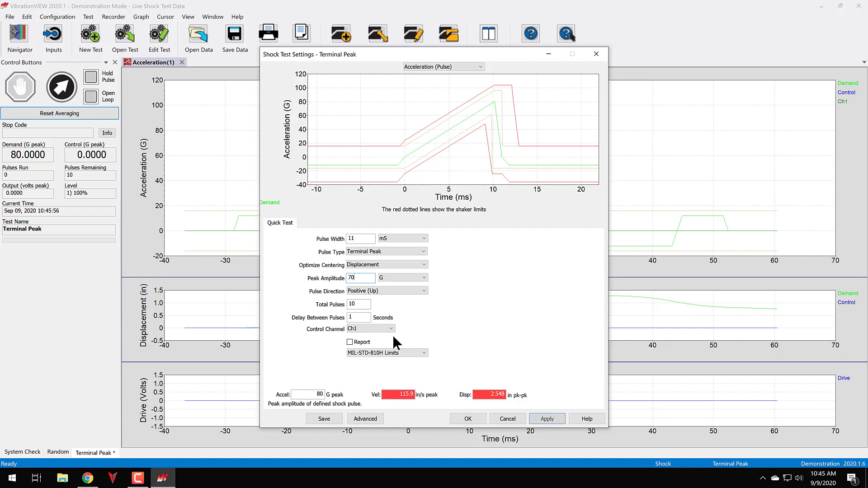
{"action": "left_click", "coordinate": [535, 418]}
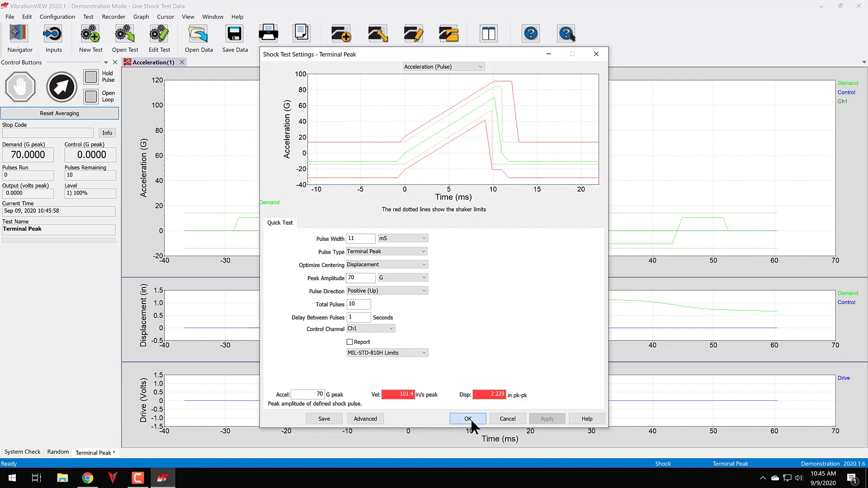
{"action": "left_click", "coordinate": [468, 419]}
Reopen the Terminal Peak shock test's settings, set the peak amplitude to 60 G, and apply it
{"action": "left_click", "coordinate": [159, 36]}
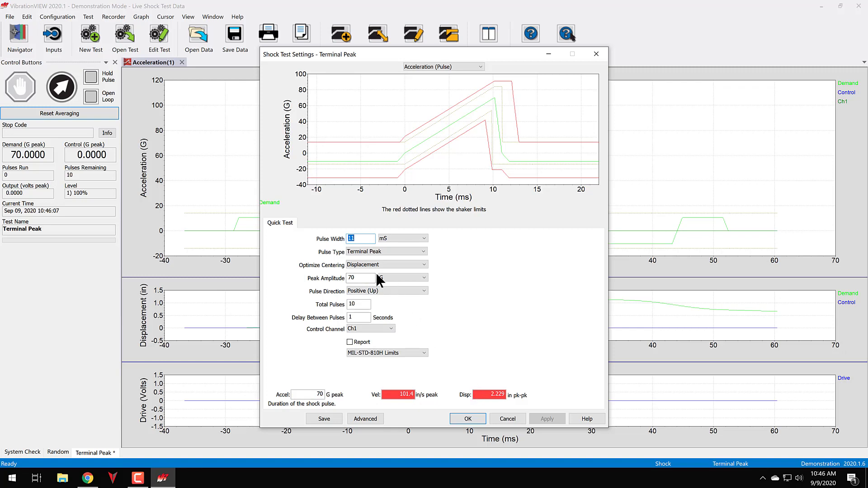
{"action": "double_click", "coordinate": [357, 278]}
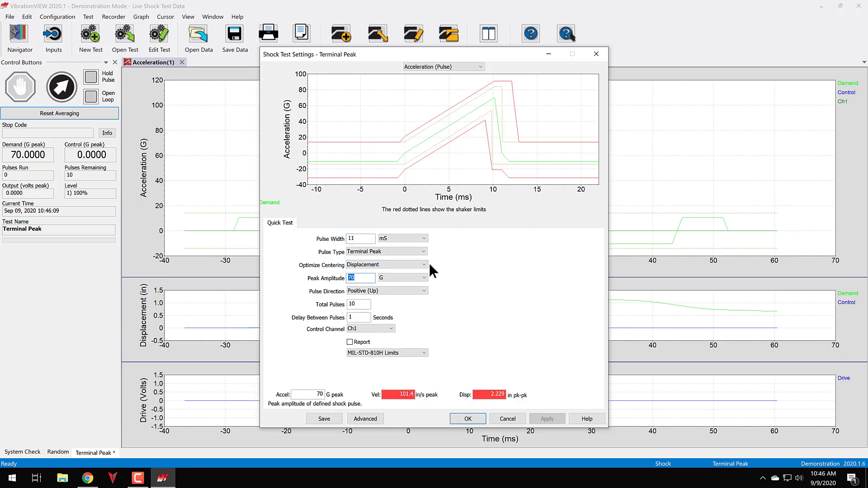
{"action": "type", "text": "60"}
{"action": "left_click", "coordinate": [552, 413]}
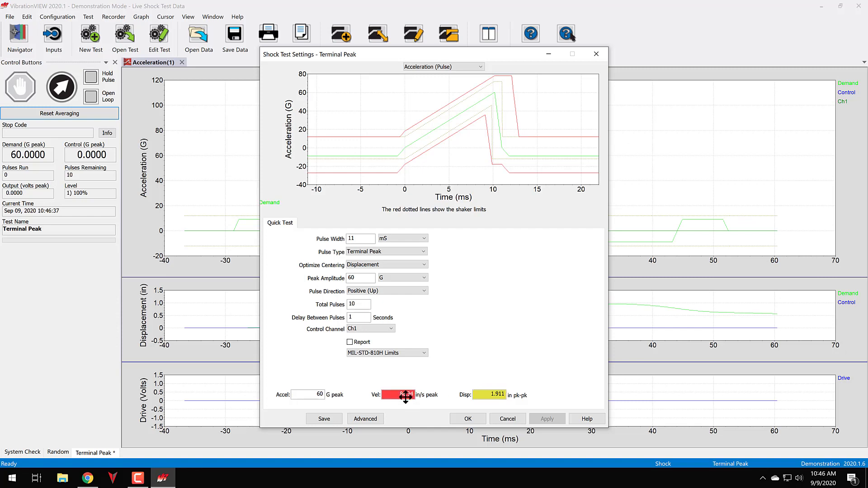
Reduce the Terminal Peak shock test's peak amplitude to 50 G and apply the change
{"action": "double_click", "coordinate": [367, 278]}
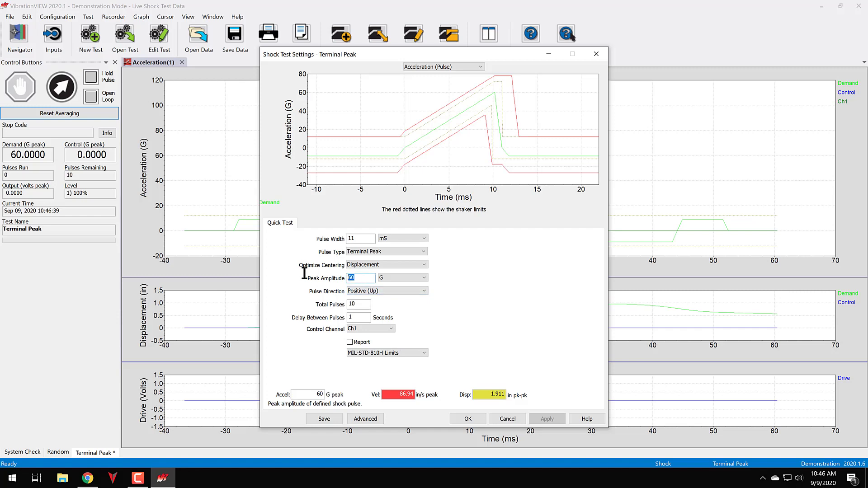
{"action": "type", "text": "50"}
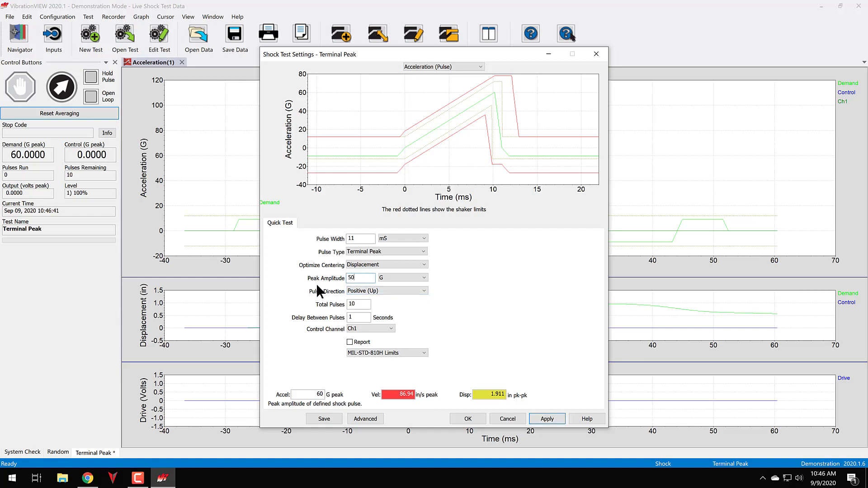
{"action": "left_click", "coordinate": [546, 420]}
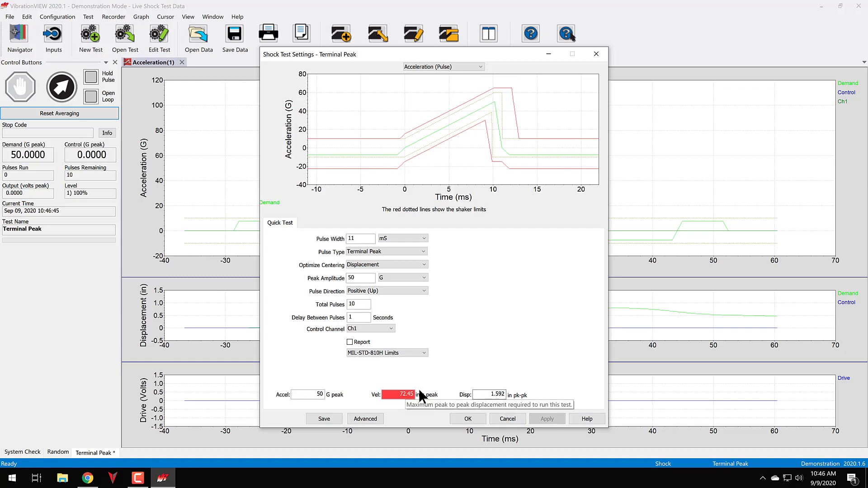
Set the Terminal Peak shock test's peak amplitude to 40 G, apply it, and accept the test settings
{"action": "double_click", "coordinate": [362, 278]}
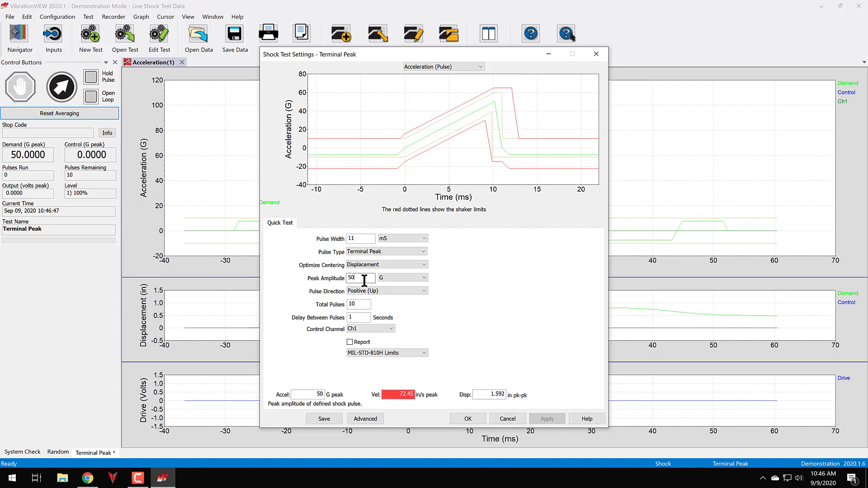
{"action": "type", "text": "4"}
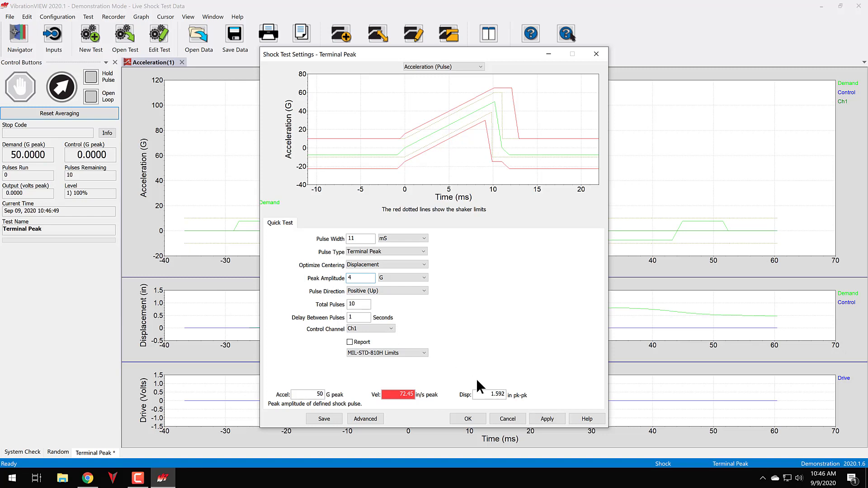
{"action": "type", "text": "0"}
{"action": "left_click", "coordinate": [559, 417]}
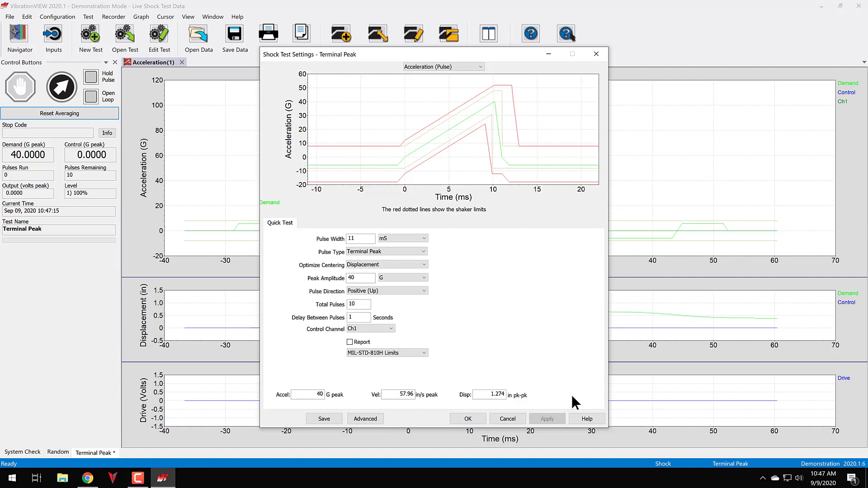
{"action": "left_click", "coordinate": [468, 420]}
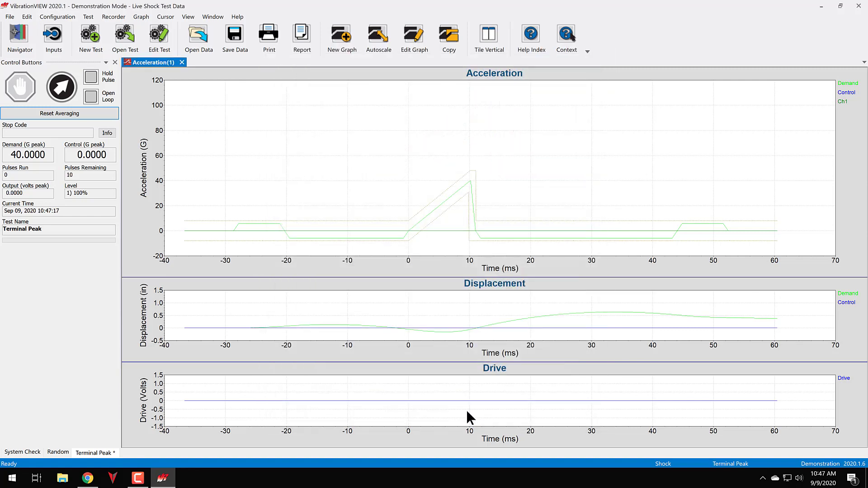
Run the Terminal Peak test, agreeing to create the missing 2020-09 reports and data directories, and stop it before all pulses are run
{"action": "left_click", "coordinate": [62, 86]}
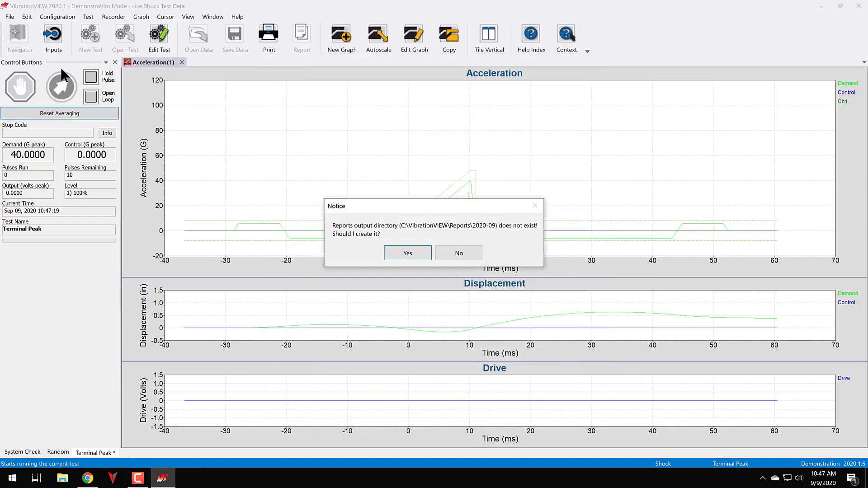
{"action": "left_click", "coordinate": [413, 249]}
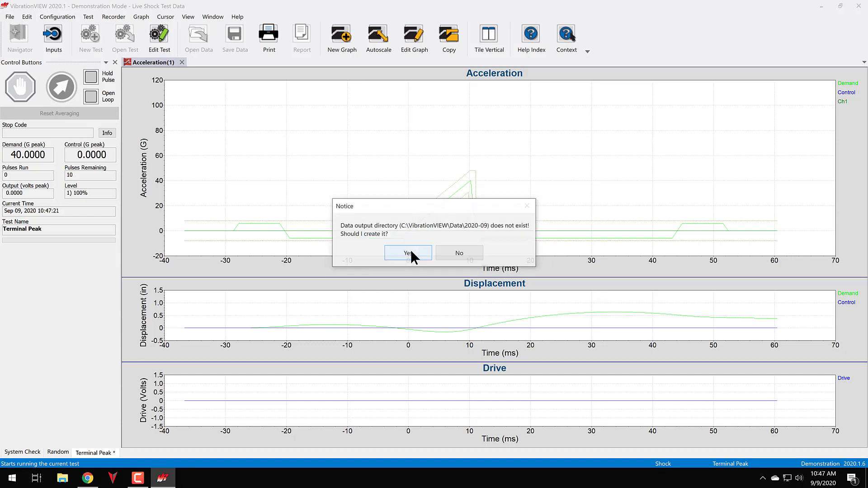
{"action": "left_click", "coordinate": [409, 248]}
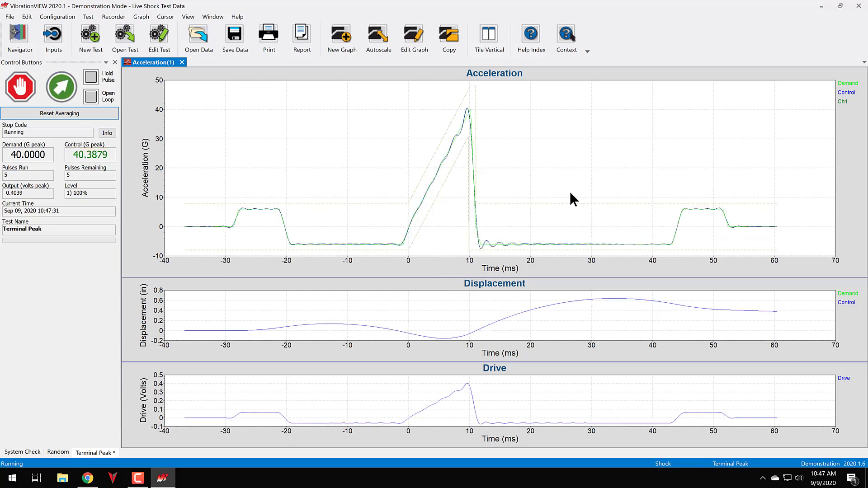
{"action": "left_click", "coordinate": [18, 88]}
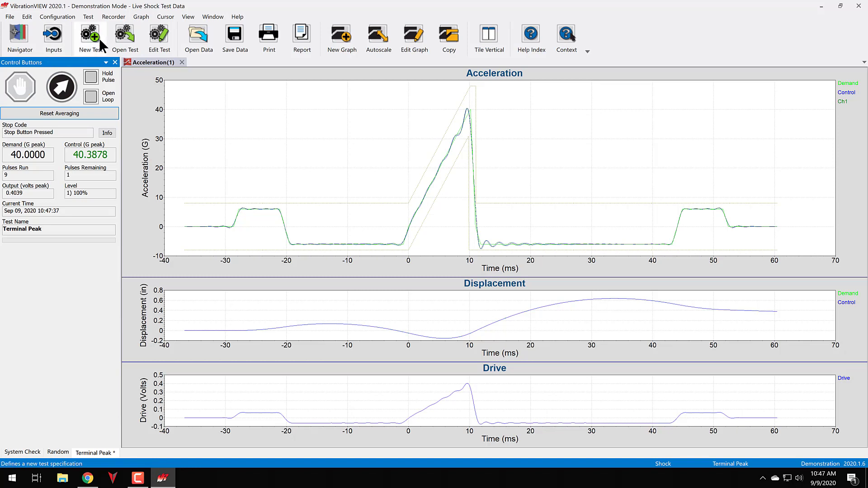
Change the Unholtz-Dickie shaker model to SA30-S452 in the system limits, reset the maximums to its predefined values, and accept the configuration
{"action": "left_click", "coordinate": [59, 17]}
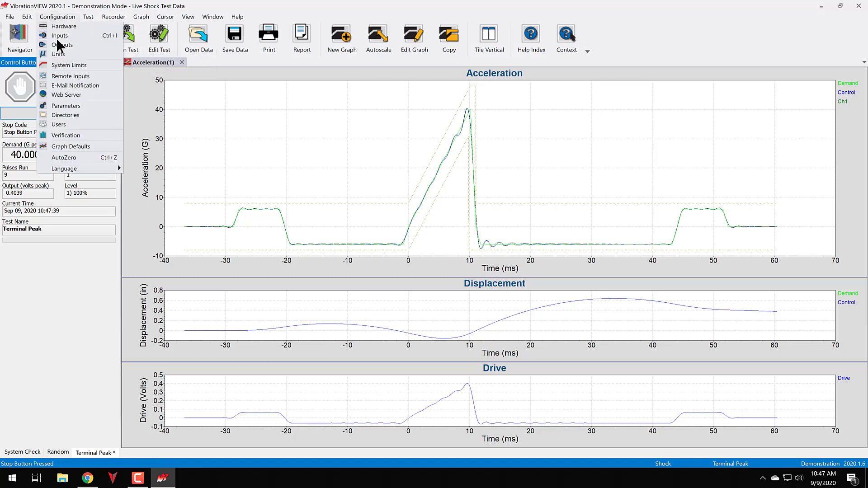
{"action": "left_click", "coordinate": [64, 68]}
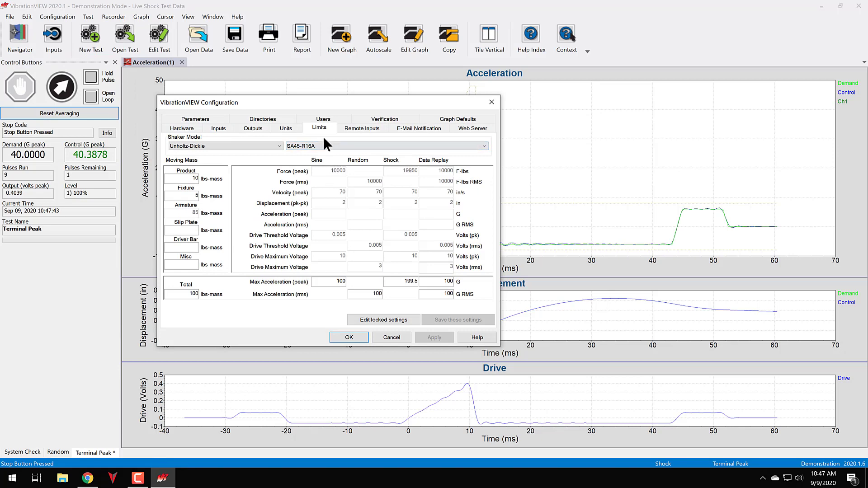
{"action": "left_click", "coordinate": [316, 145]}
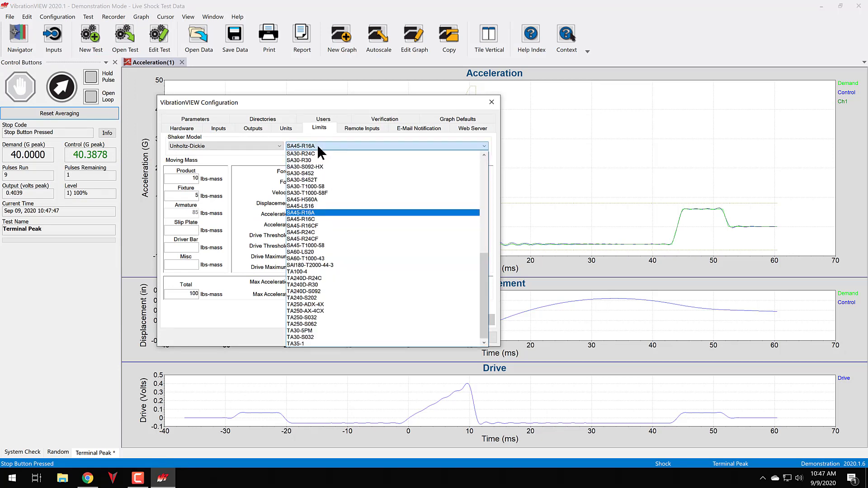
{"action": "left_click", "coordinate": [304, 173]}
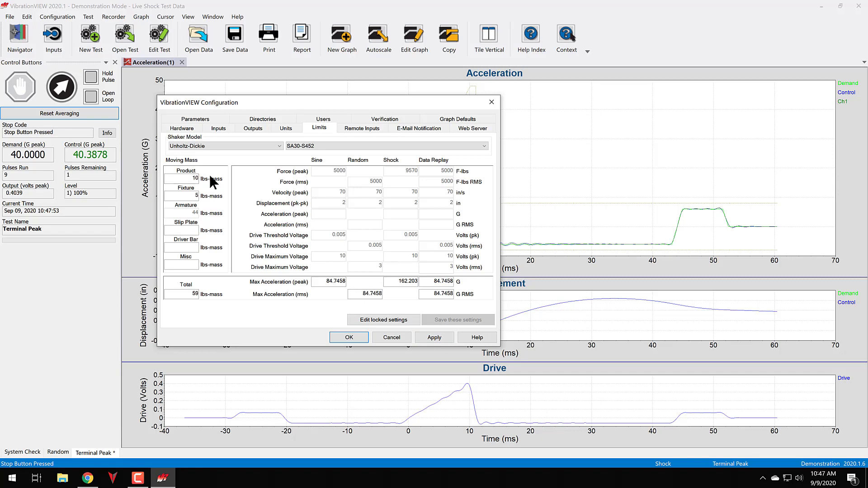
{"action": "left_click", "coordinate": [436, 334]}
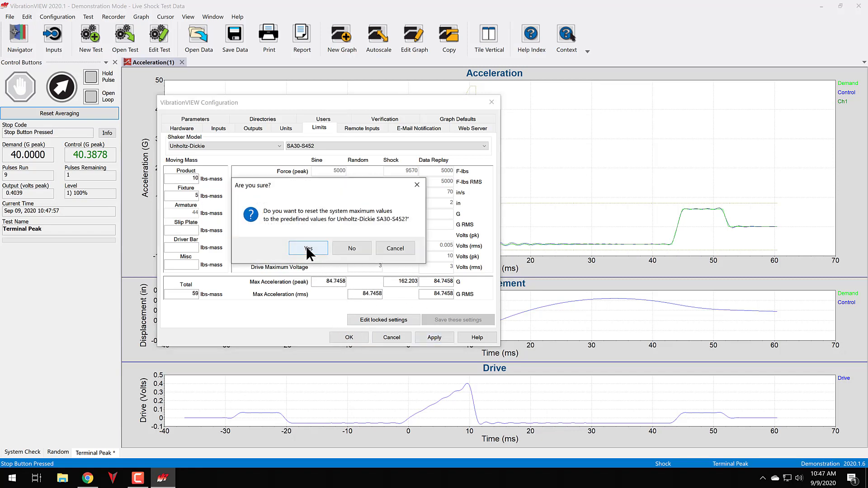
{"action": "left_click", "coordinate": [308, 249]}
{"action": "left_click", "coordinate": [348, 335]}
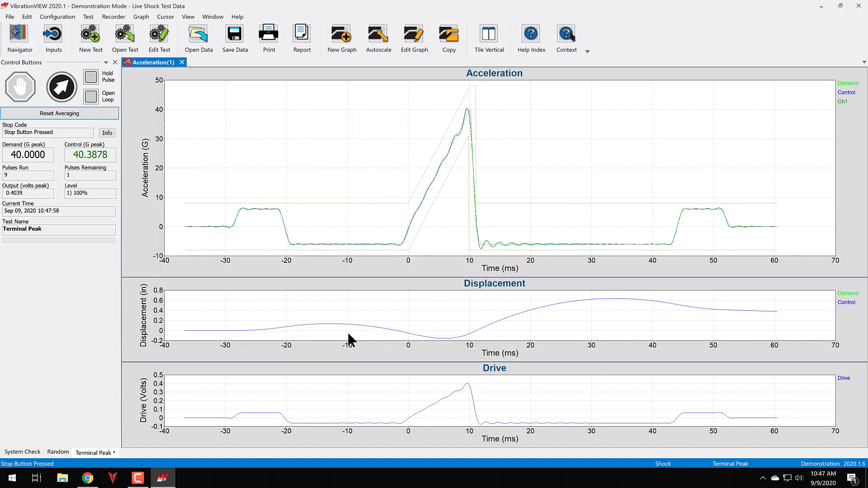
Review the Terminal Peak test settings, accept them without changes, and run the shock test to its end
{"action": "left_click", "coordinate": [153, 39]}
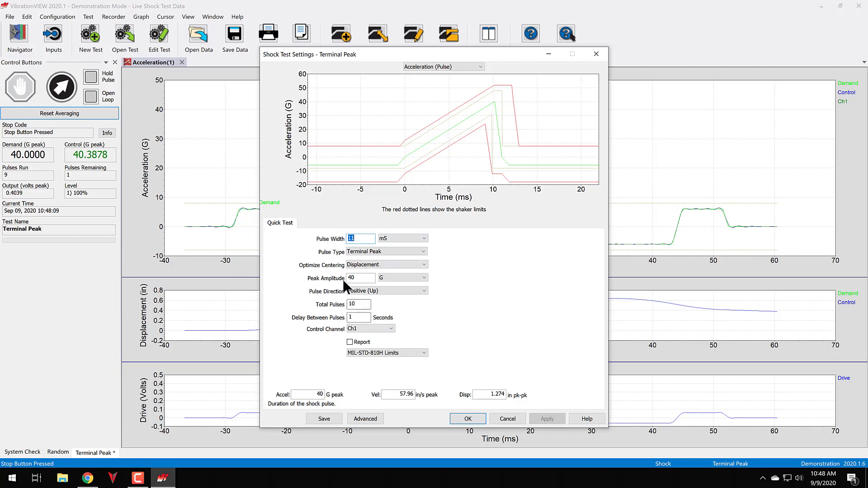
{"action": "left_click", "coordinate": [469, 418]}
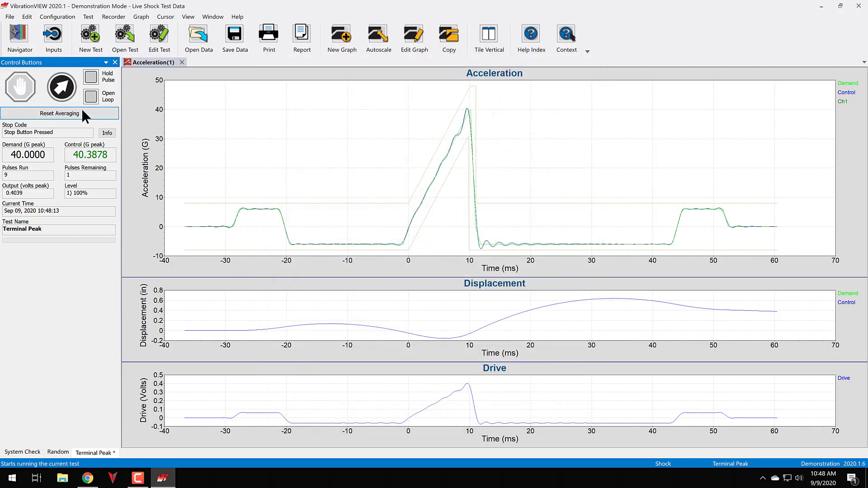
{"action": "left_click", "coordinate": [428, 254]}
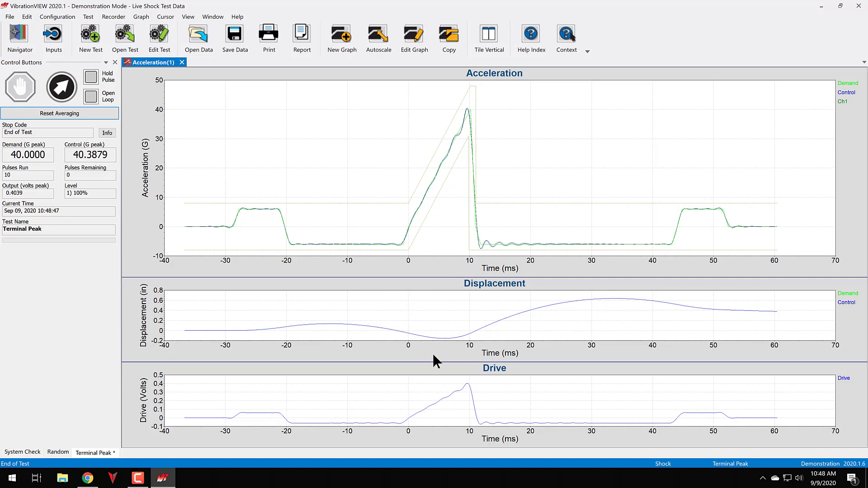
Start a new Random test and switch its settings to the advanced view with the frequency breakpoint table
{"action": "left_click", "coordinate": [90, 36]}
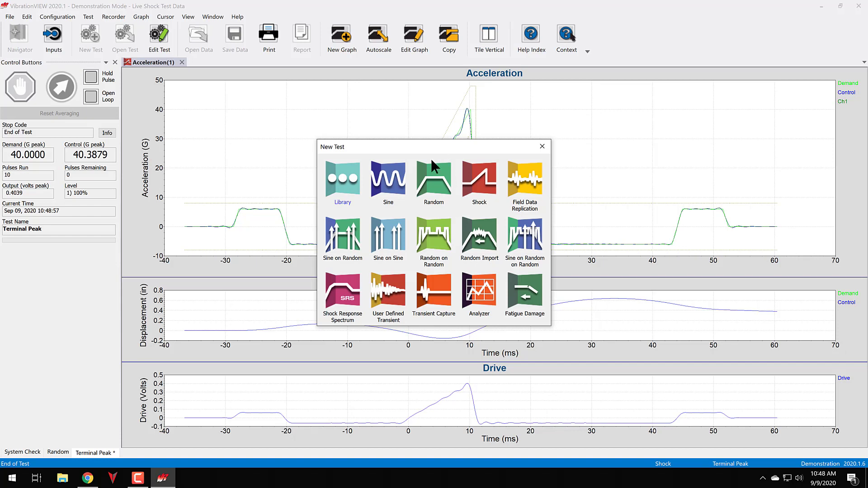
{"action": "left_click", "coordinate": [433, 189]}
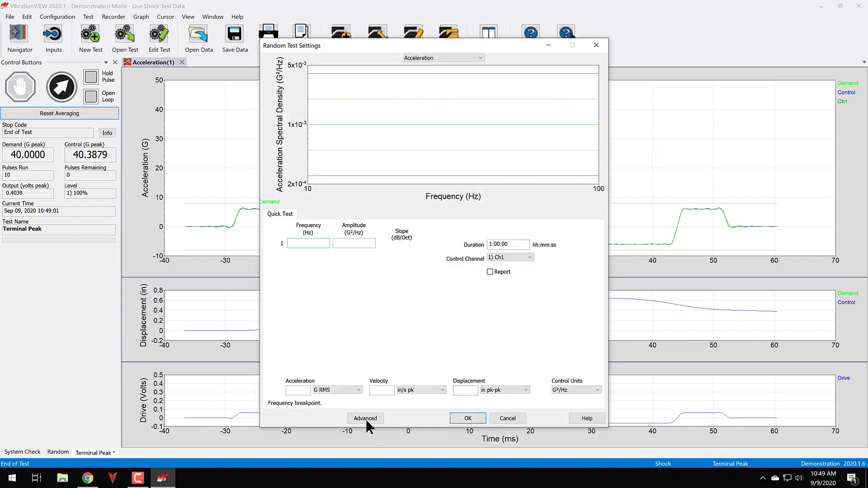
{"action": "left_click", "coordinate": [365, 417]}
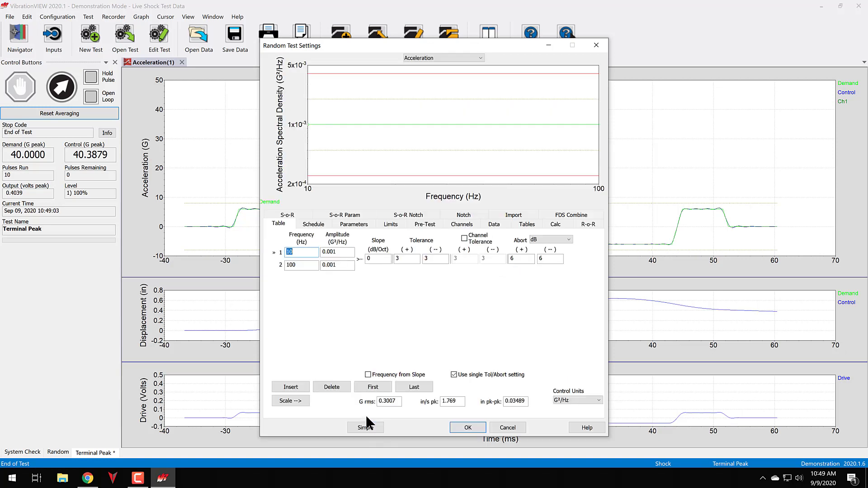